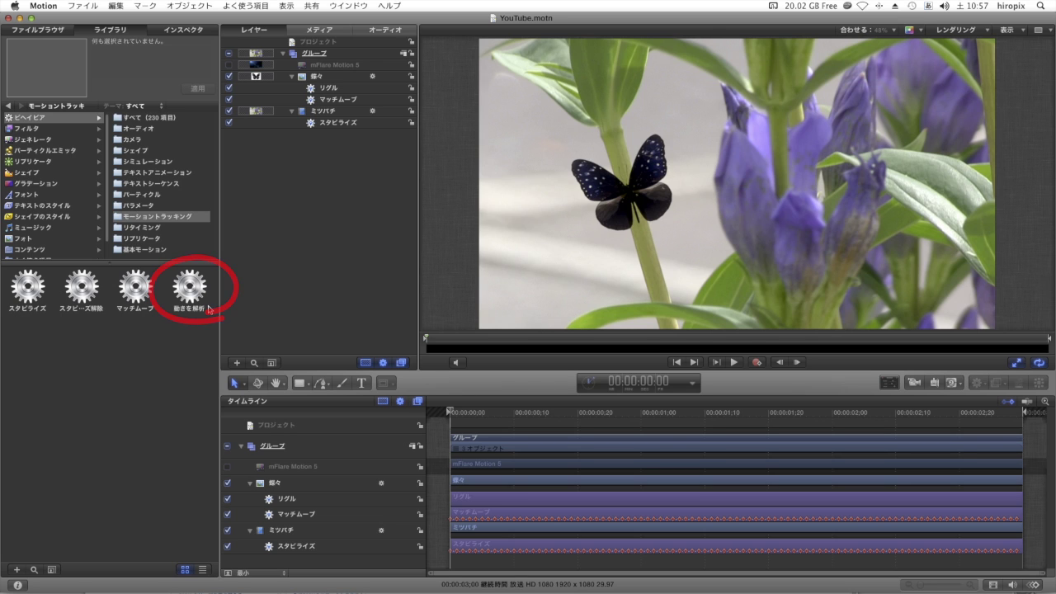
Preview the Analyze Motion behavior, then select and switch on the mFlare Motion 5 layer.
left_click(192, 293)
left_click(248, 66)
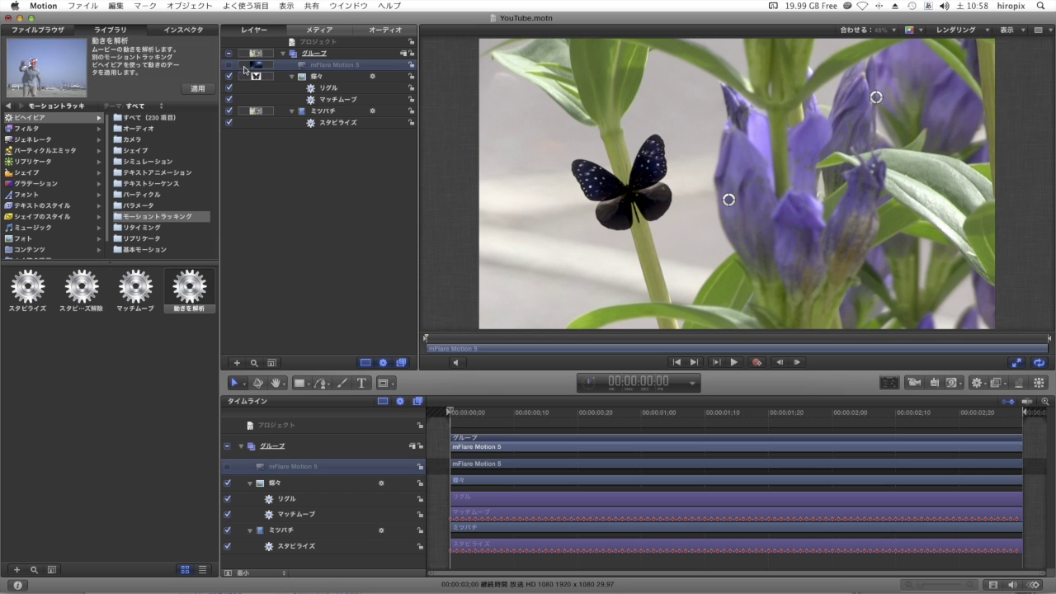
left_click(229, 64)
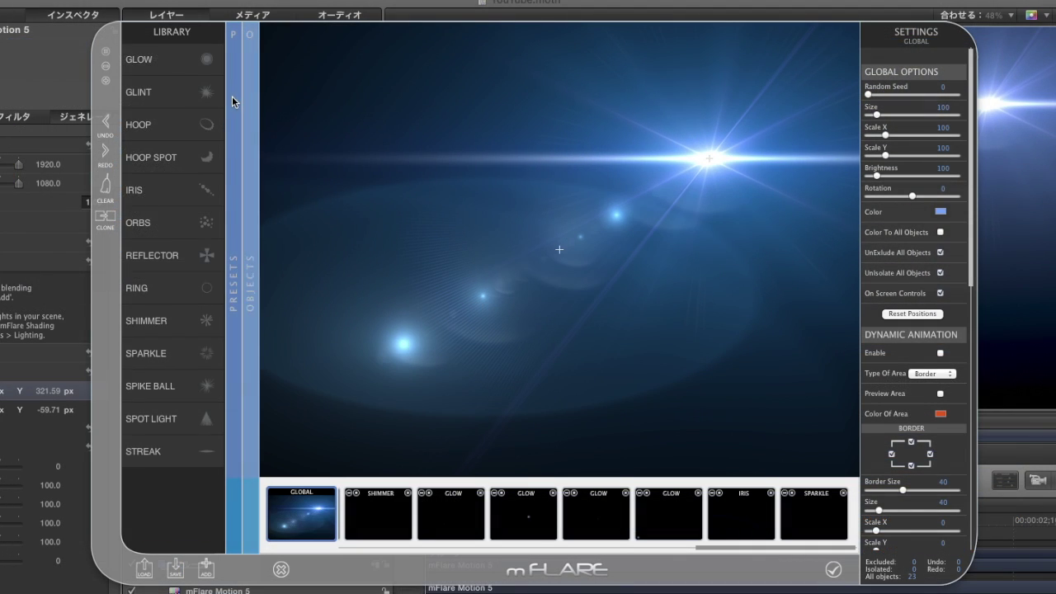
Browse the L_Elegant_beauty 01 through 05 flare presets in the mFlare editor.
left_click(233, 101)
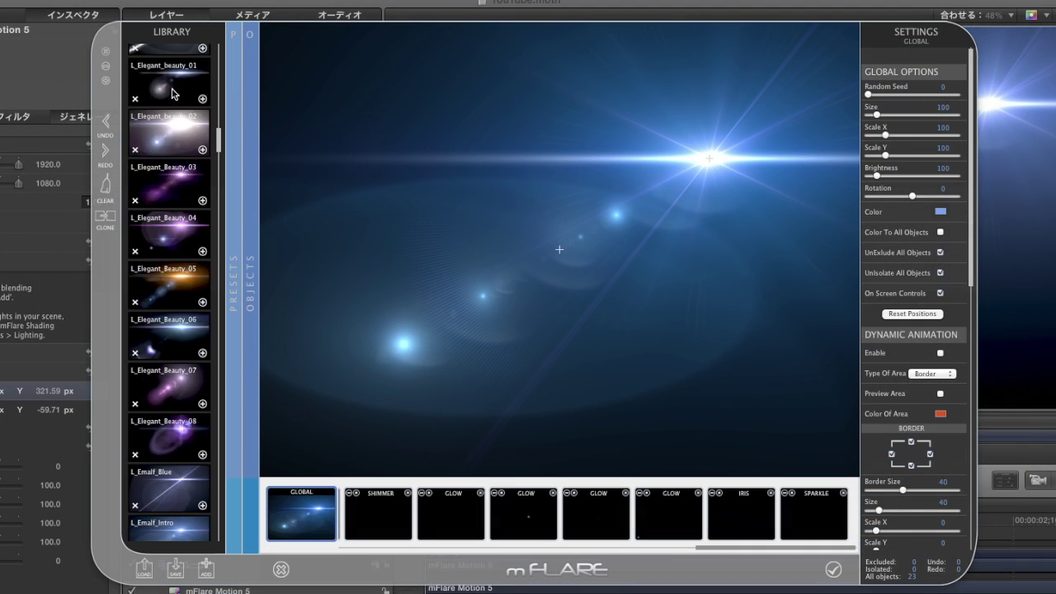
left_click(172, 93)
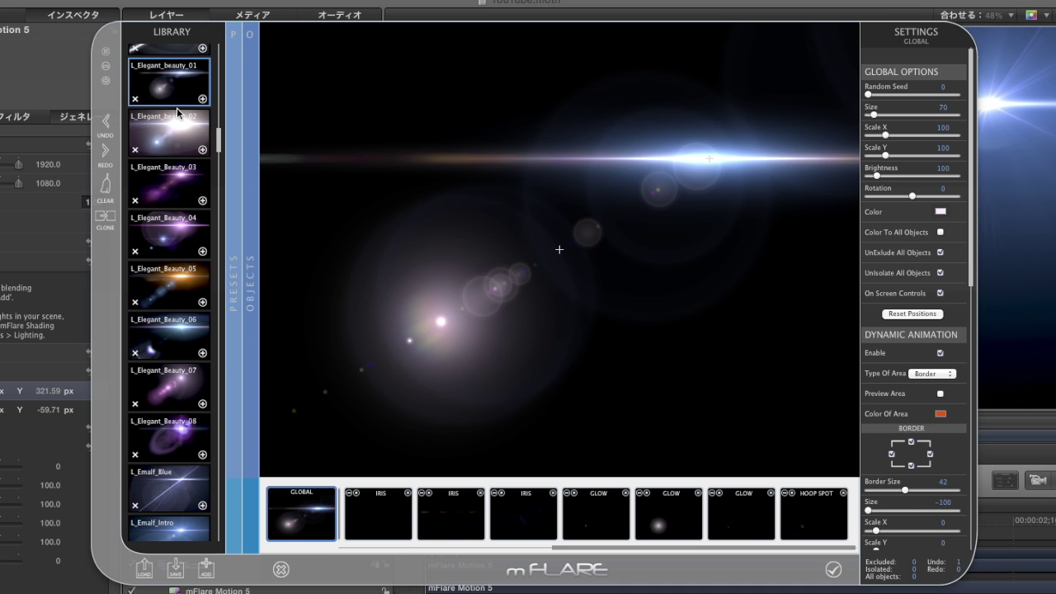
left_click(177, 113)
left_click(170, 183)
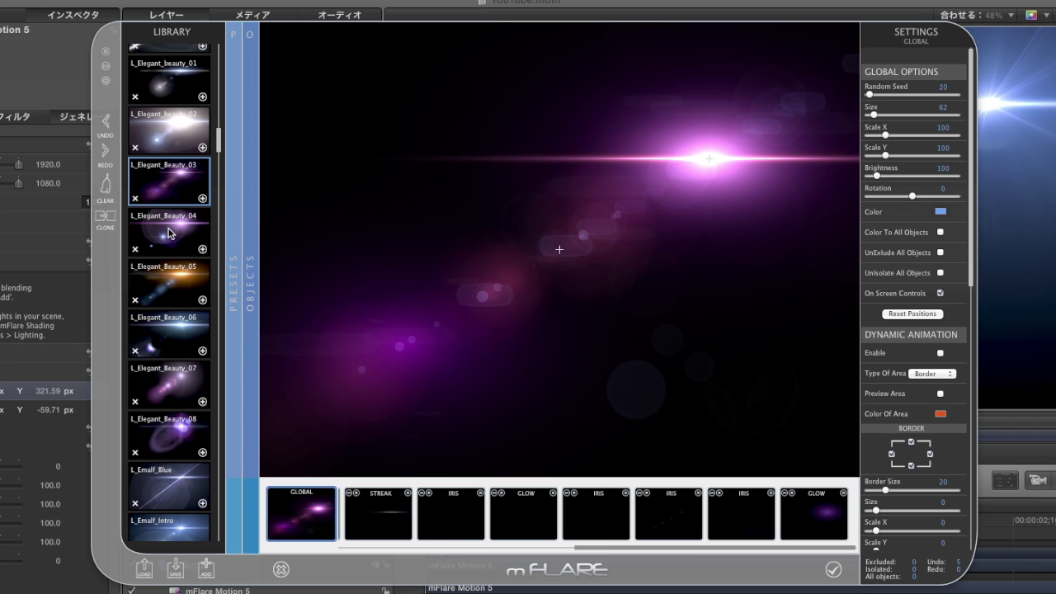
left_click(167, 227)
key("Down")
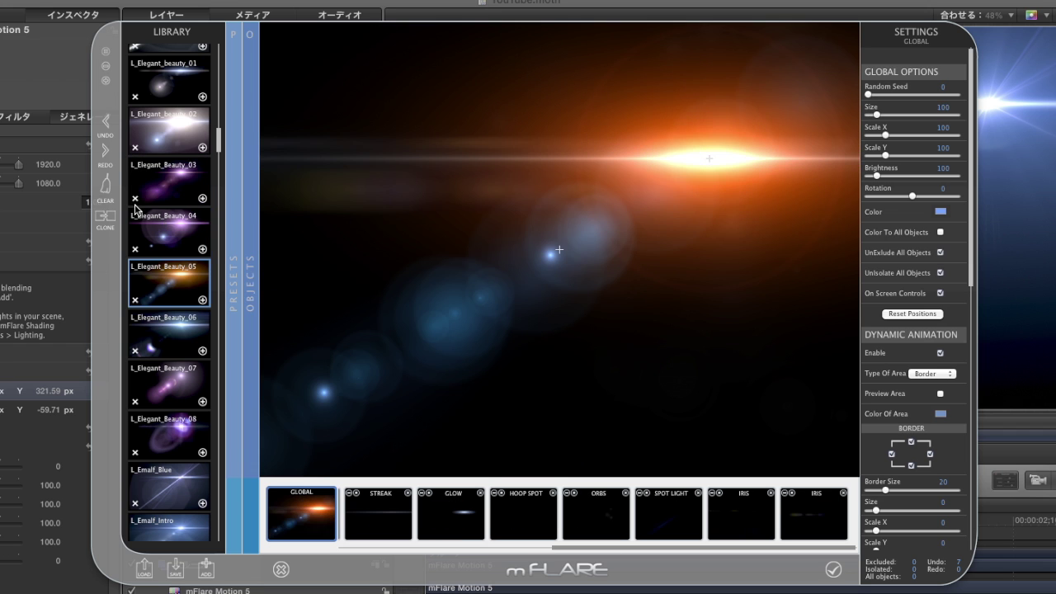
Clear the flare and build one from Streak, a smaller Glow, and Iris elements.
left_click(106, 188)
left_click(203, 452)
left_click(202, 94)
left_click(202, 73)
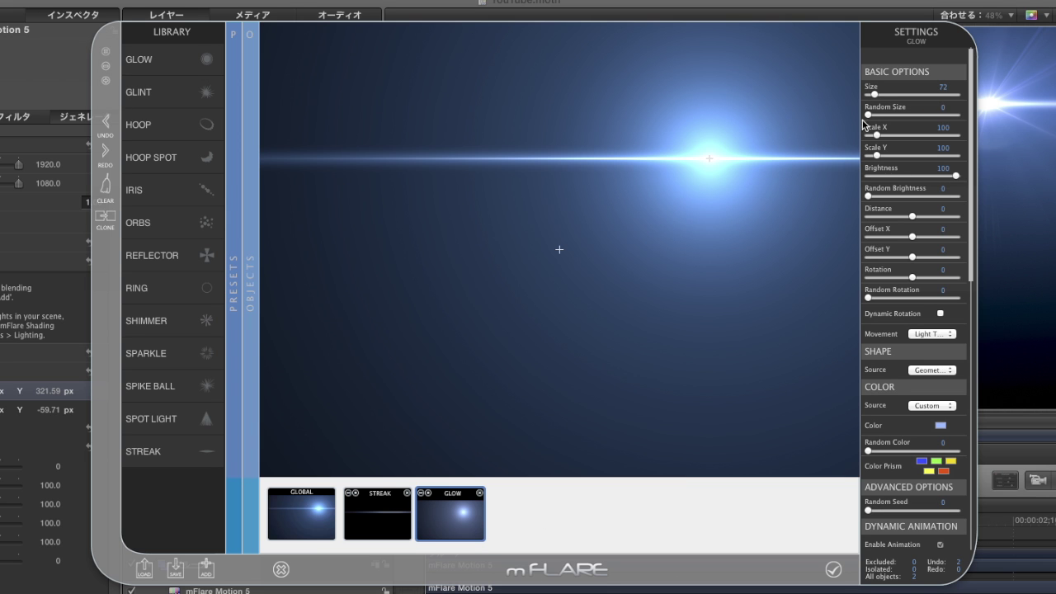
left_click_drag(874, 95, 870, 95)
mouse_move(708, 162)
left_mouse_down()
mouse_move(703, 130)
mouse_move(747, 91)
left_mouse_up()
left_click(198, 202)
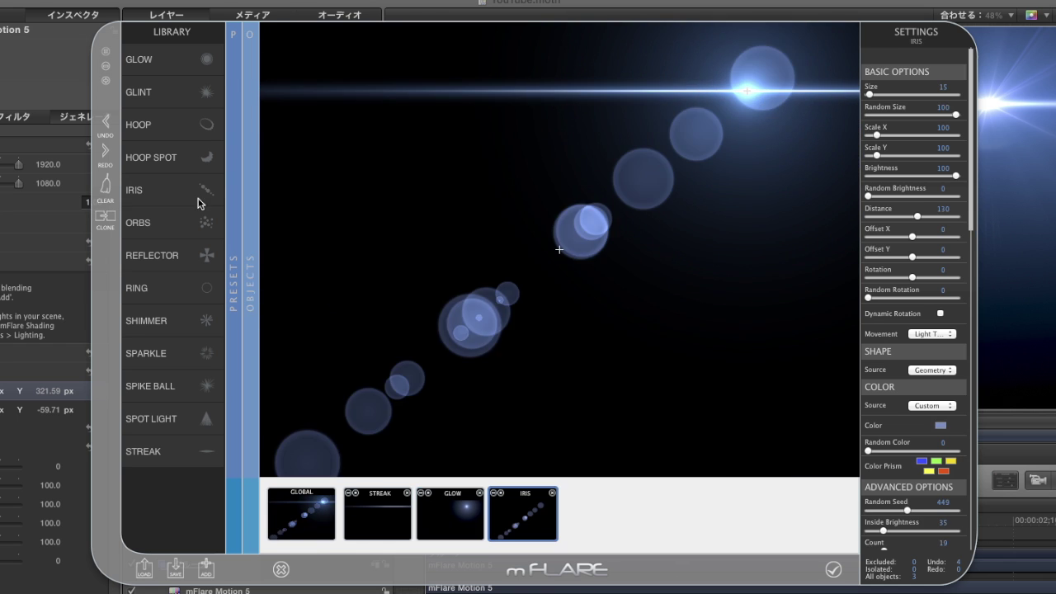
key("Return")
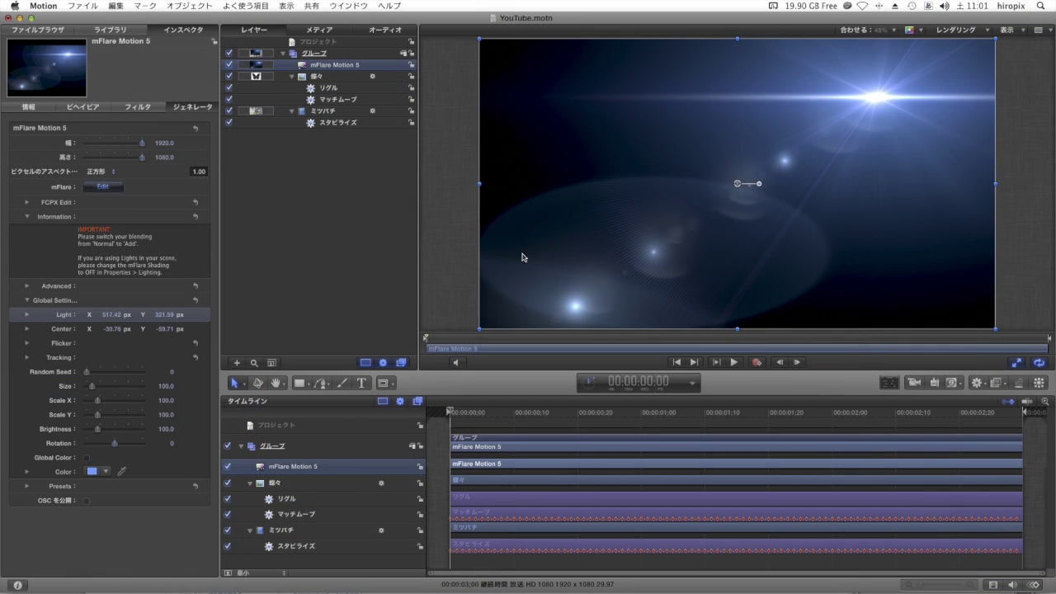
Enable Edit Position on the flare and switch to the Adjust Item tool.
right_click(595, 192)
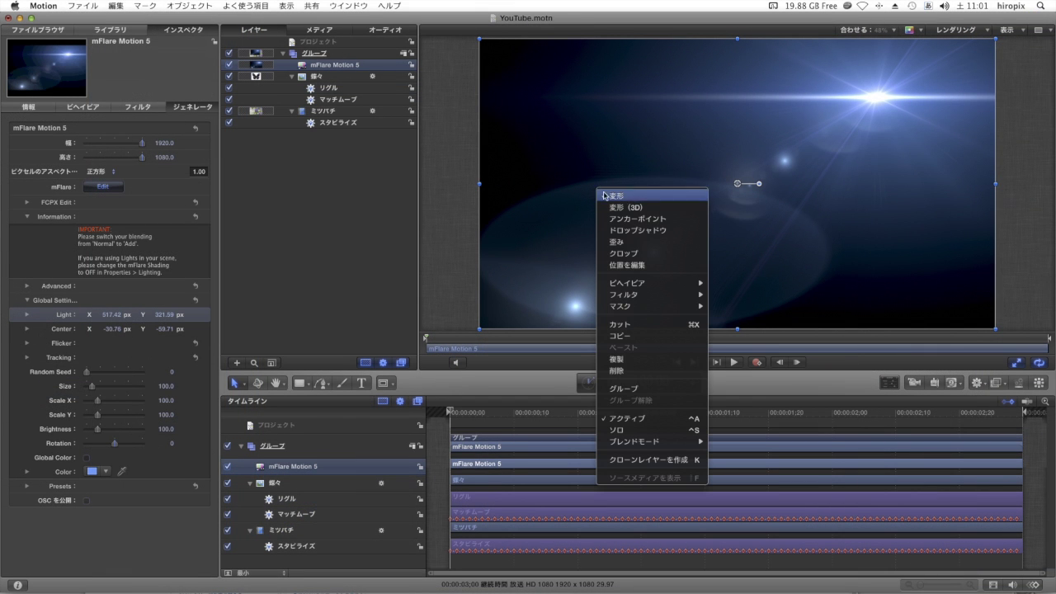
left_click(646, 266)
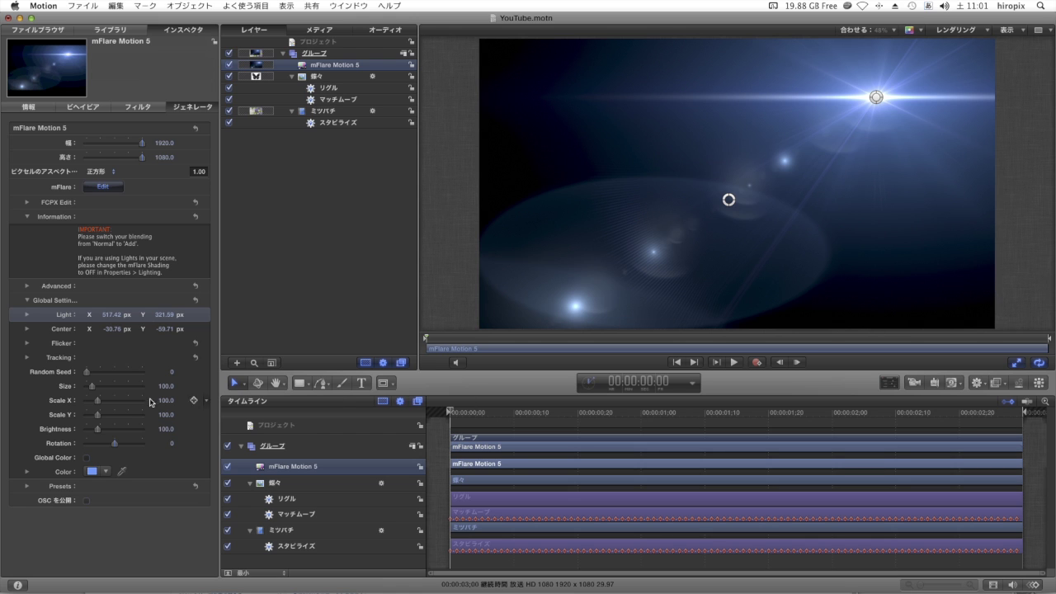
left_click(245, 383)
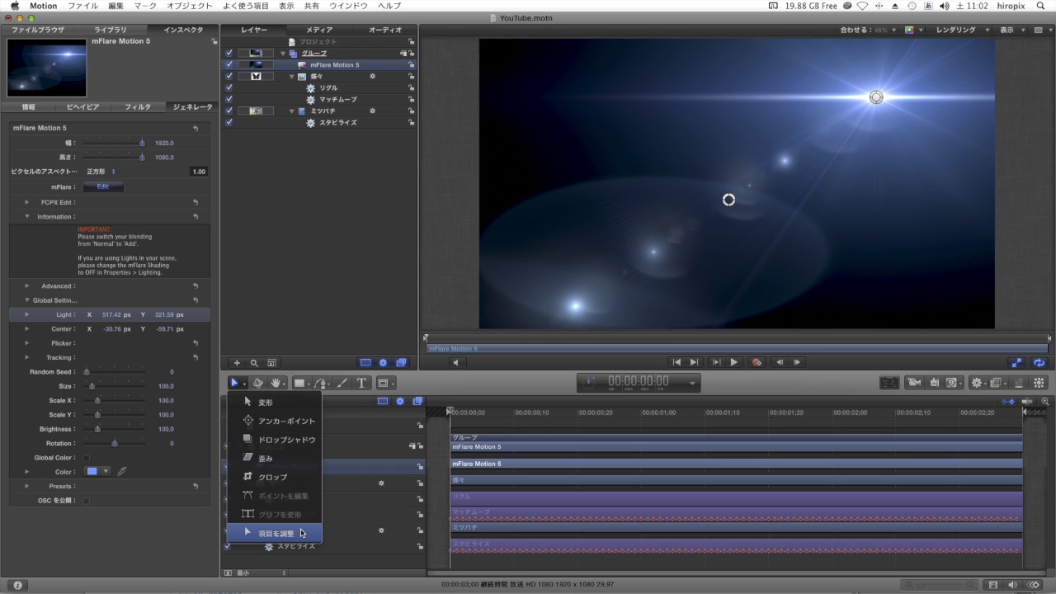
left_click(302, 533)
Drag the flare's light to upper left (-535.38, 299.32 px) and center to 81.65, -0.11 px.
mouse_move(871, 98)
left_mouse_down()
mouse_move(832, 84)
mouse_move(570, 86)
left_mouse_up()
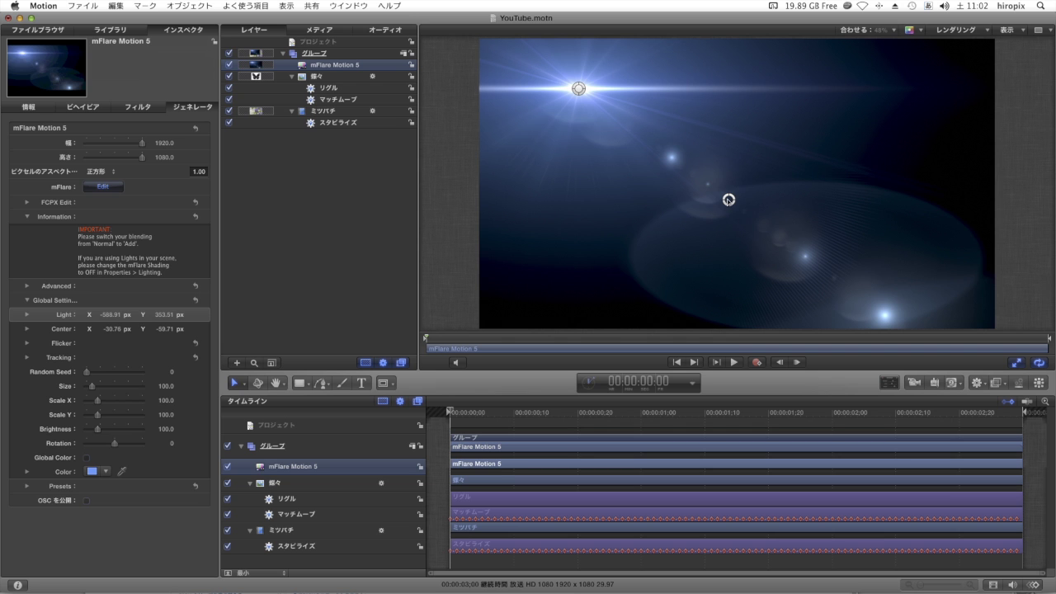
mouse_move(728, 200)
left_mouse_down()
mouse_move(910, 119)
mouse_move(759, 184)
left_mouse_up()
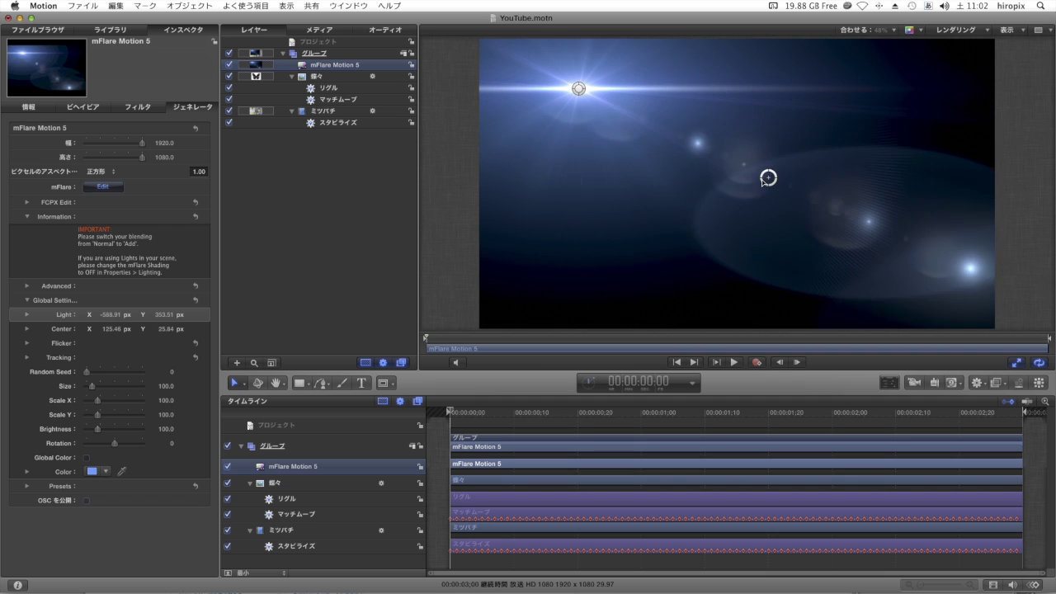
left_click_drag(646, 107, 525, 171)
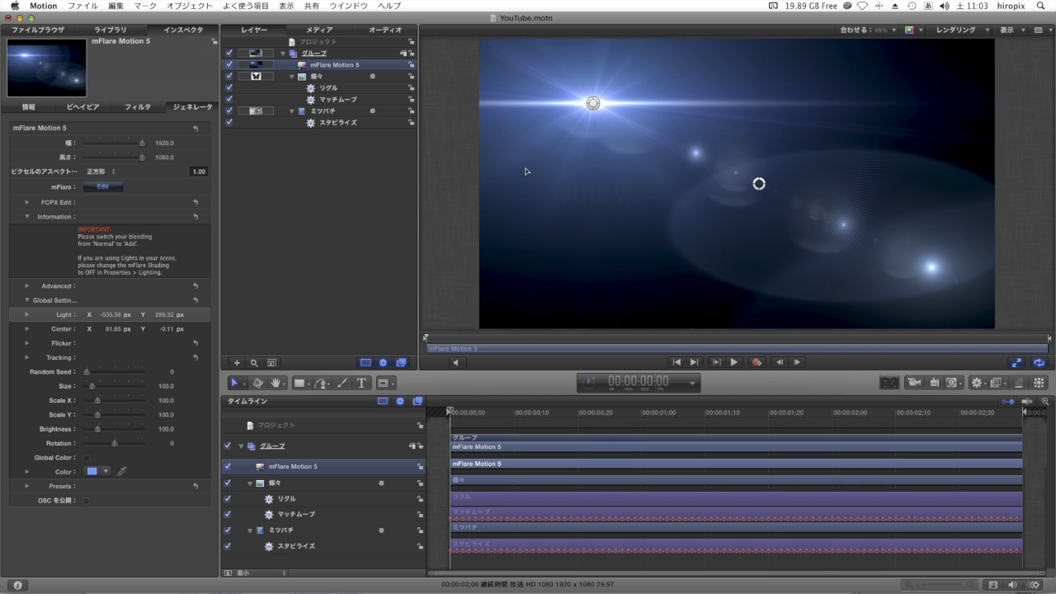
left_click(48, 108)
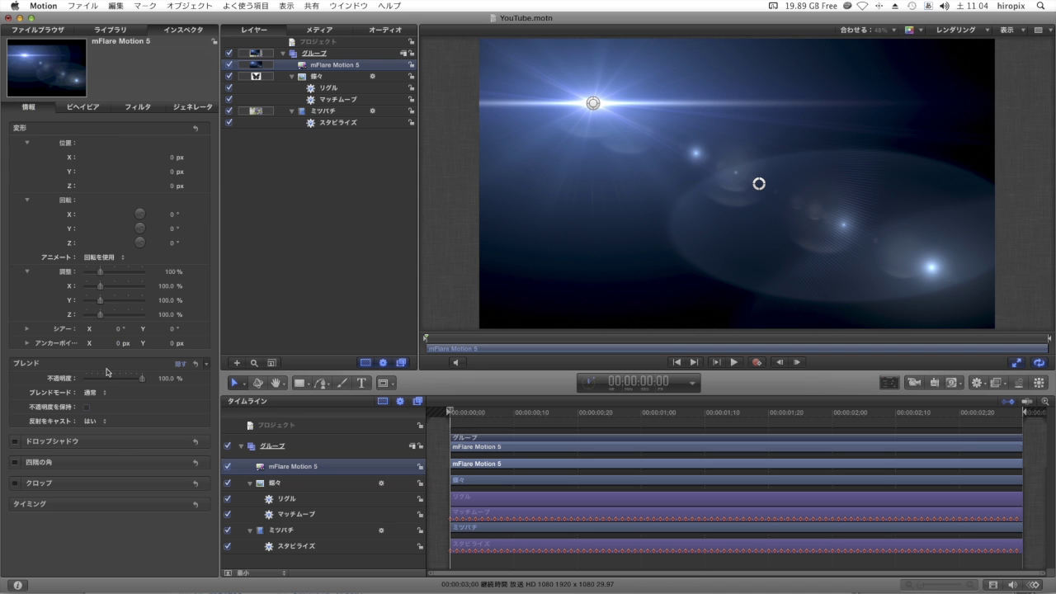
Set the flare layer's Blend Mode to Screen and nudge the flare up-left.
left_click(94, 393)
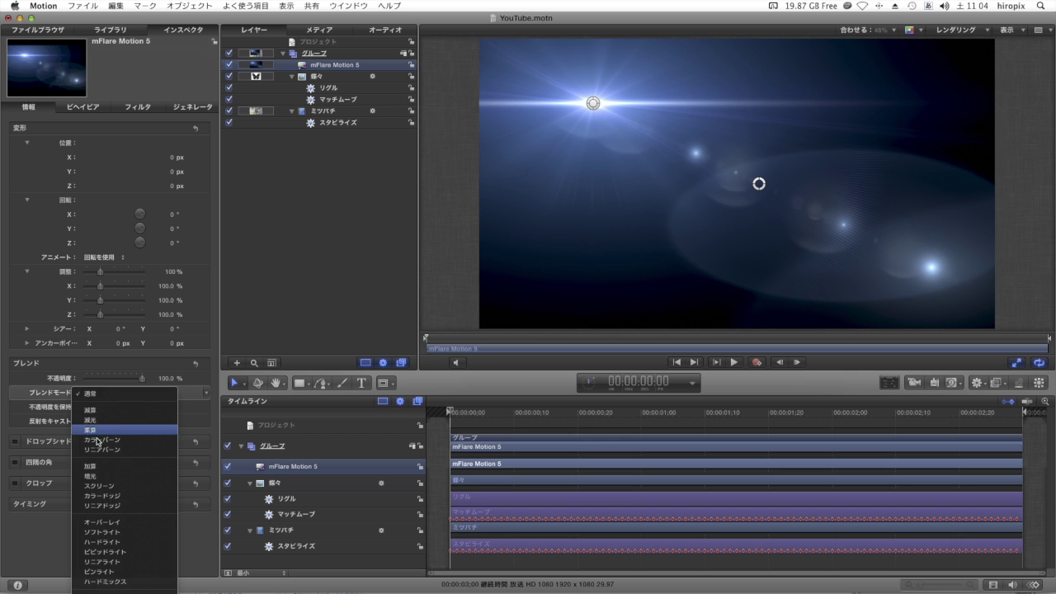
left_click(96, 485)
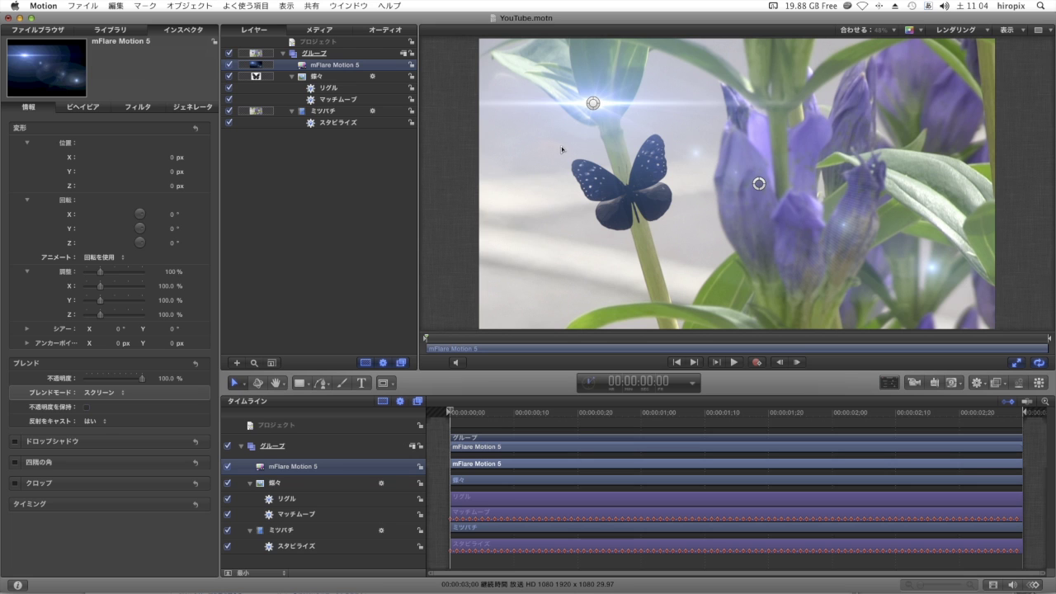
left_click_drag(591, 105, 524, 64)
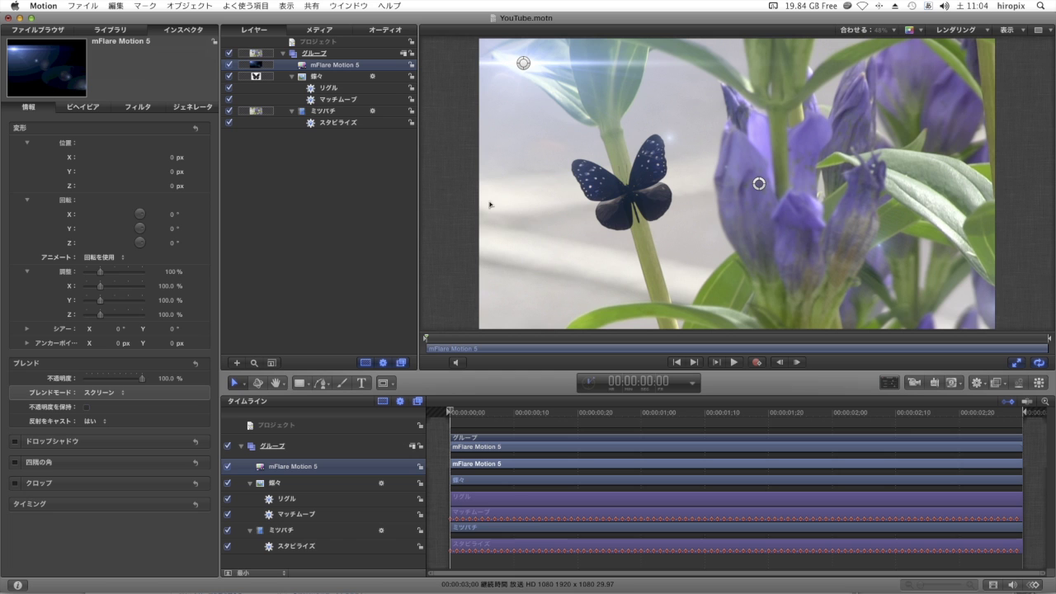
Apply the Match Move tracking behavior to the mFlare layer.
left_click(116, 30)
left_click(140, 297)
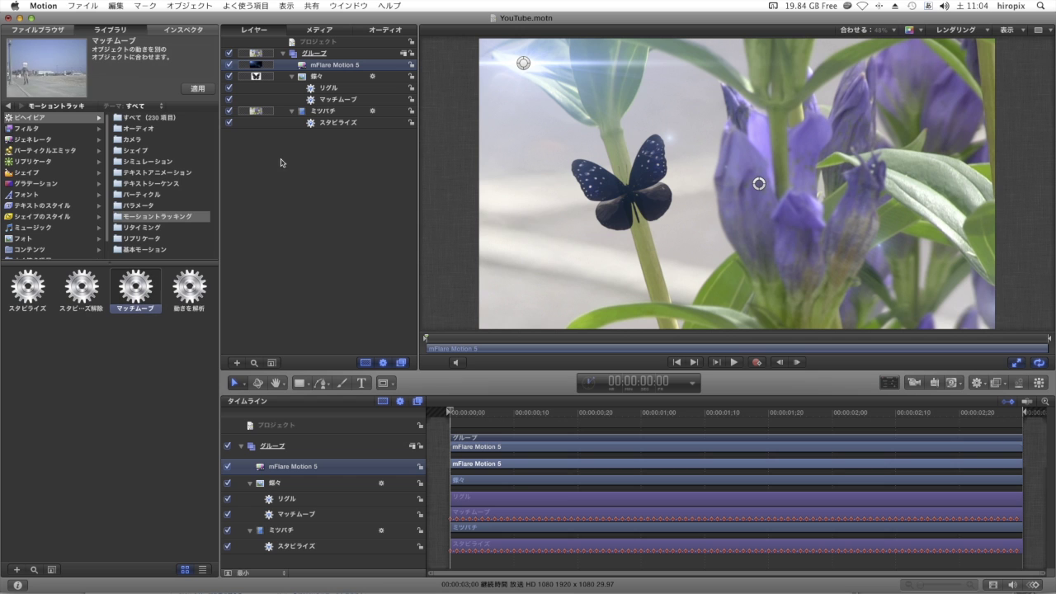
left_click(198, 95)
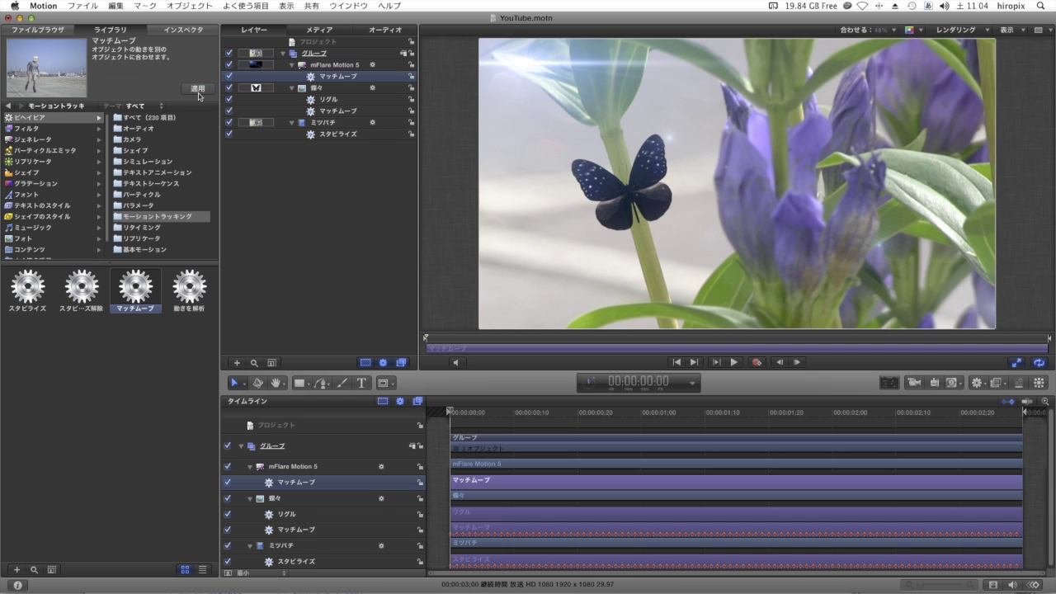
left_click(184, 32)
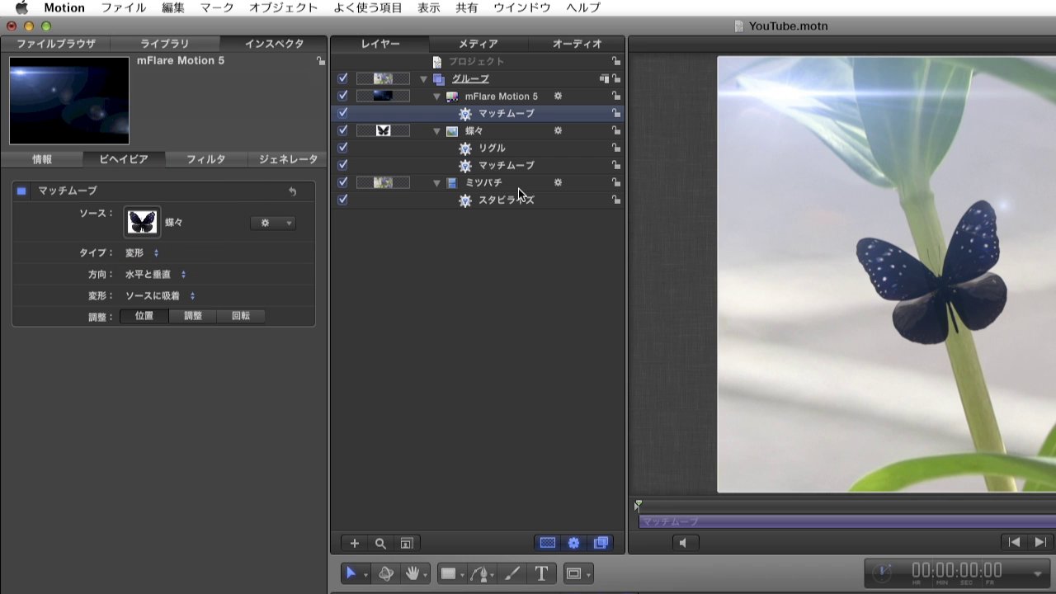
Set ミツバチ as the Match Move source and drag the anchor onto the flower stem.
left_click(516, 184)
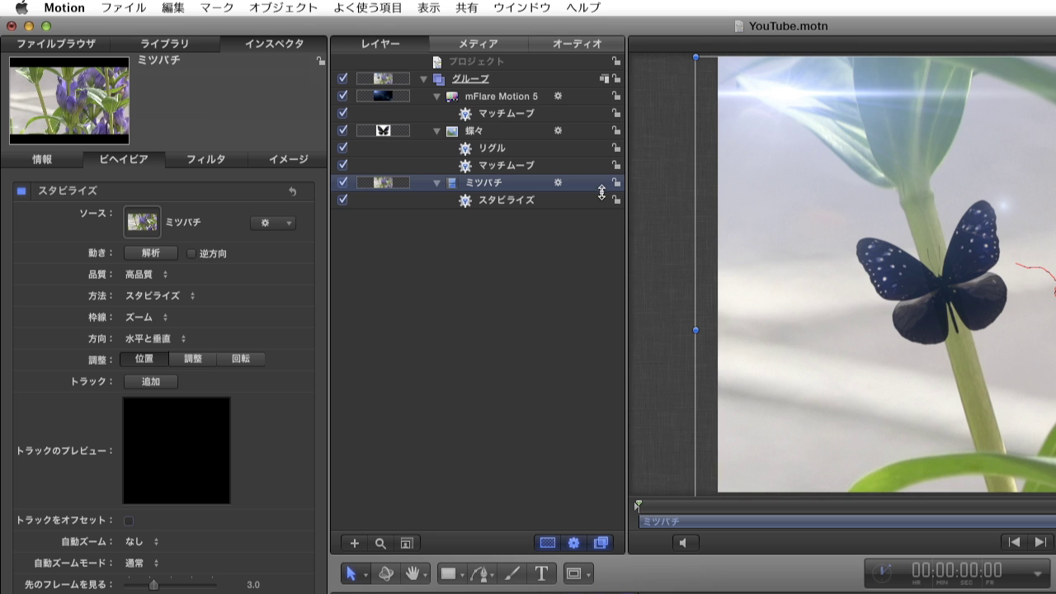
left_click(484, 117)
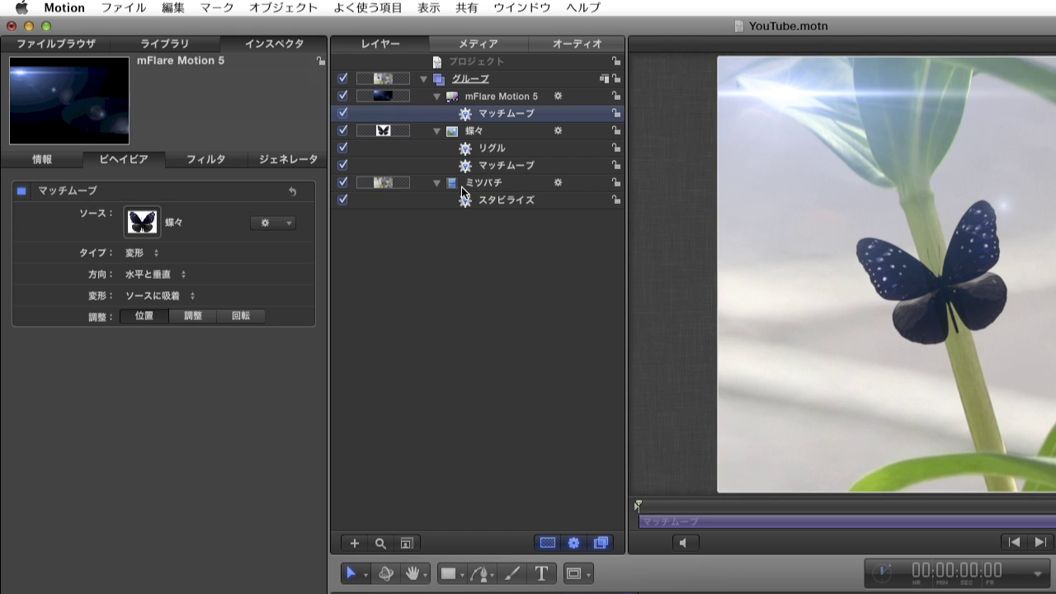
left_click_drag(456, 183, 306, 287)
left_click_drag(307, 289, 145, 235)
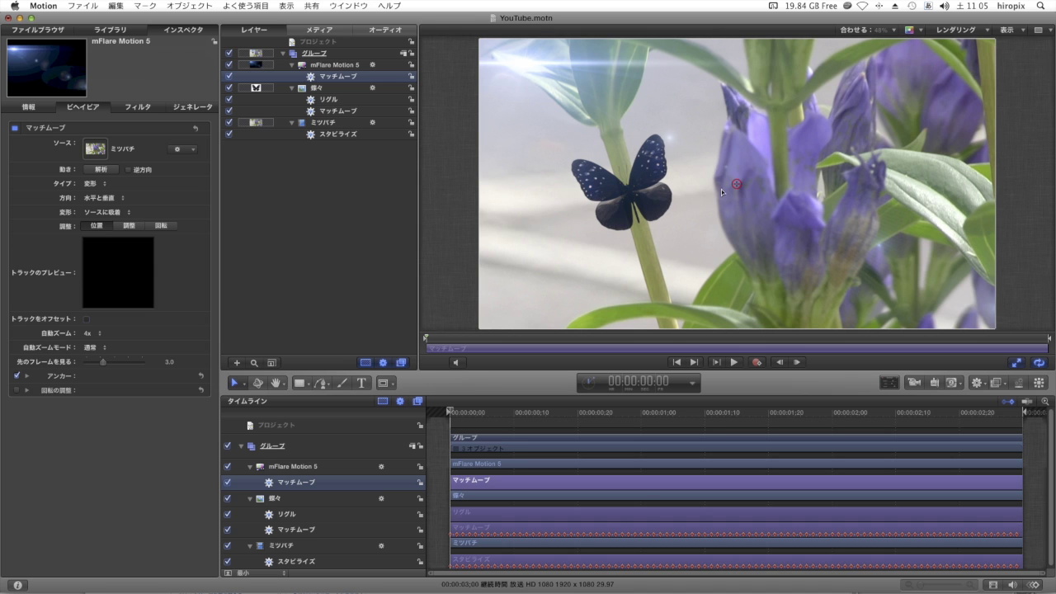
mouse_move(737, 184)
left_mouse_down()
mouse_move(575, 108)
mouse_move(576, 89)
left_mouse_up()
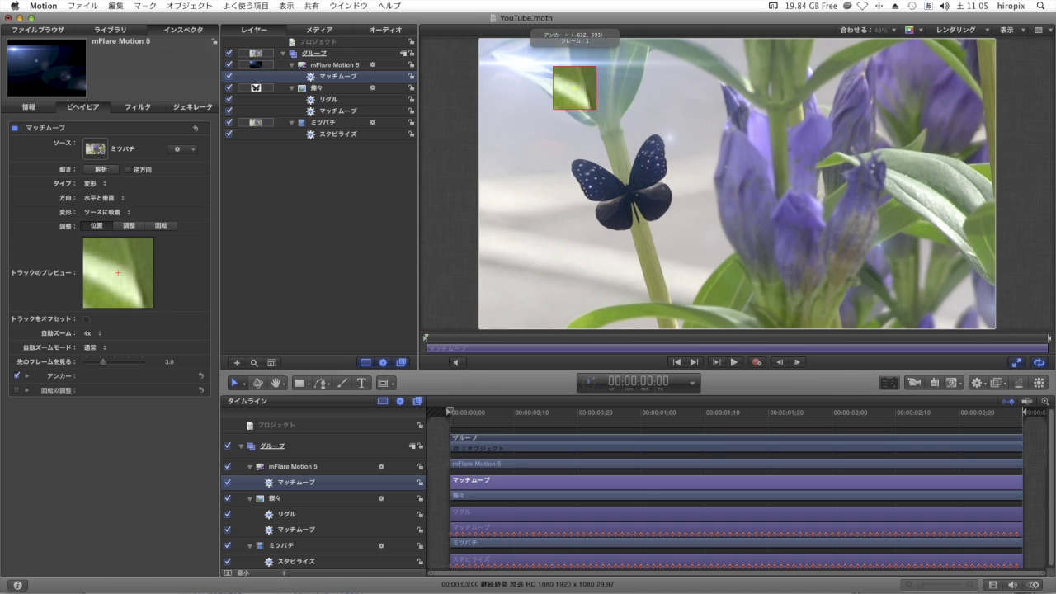
left_click_drag(576, 88, 576, 89)
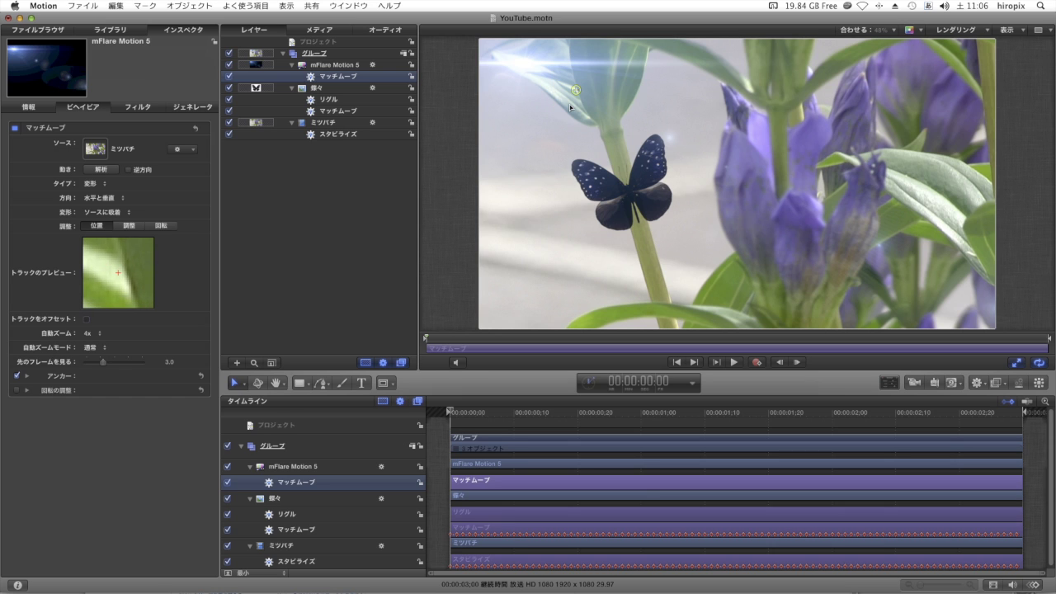
Analyze the ミツバチ footage for the Match Move, play back the track, then reselect mFlare Motion 5.
left_click(93, 170)
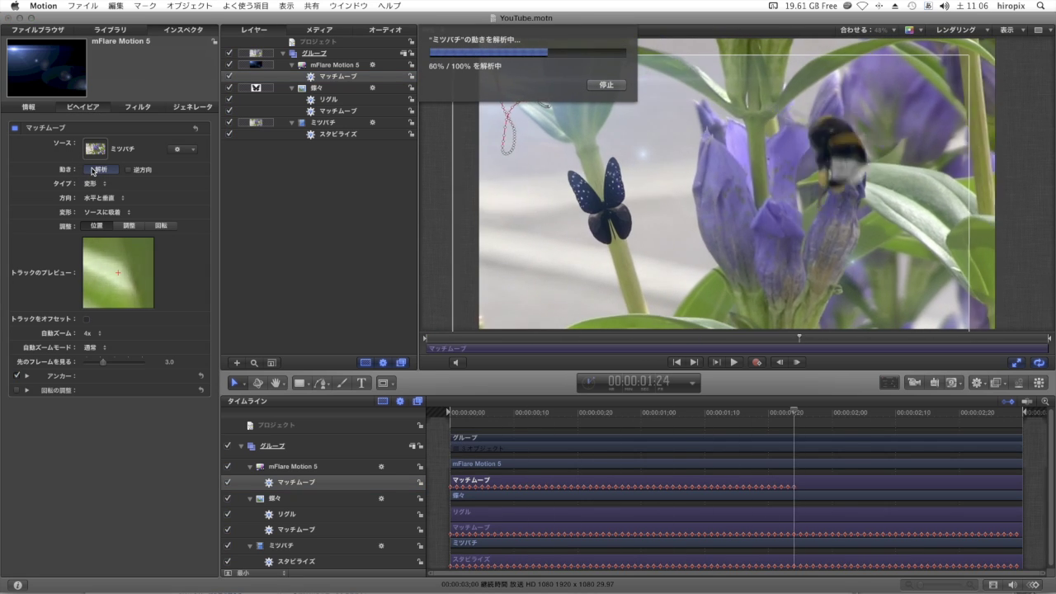
left_click(290, 277)
key("space")
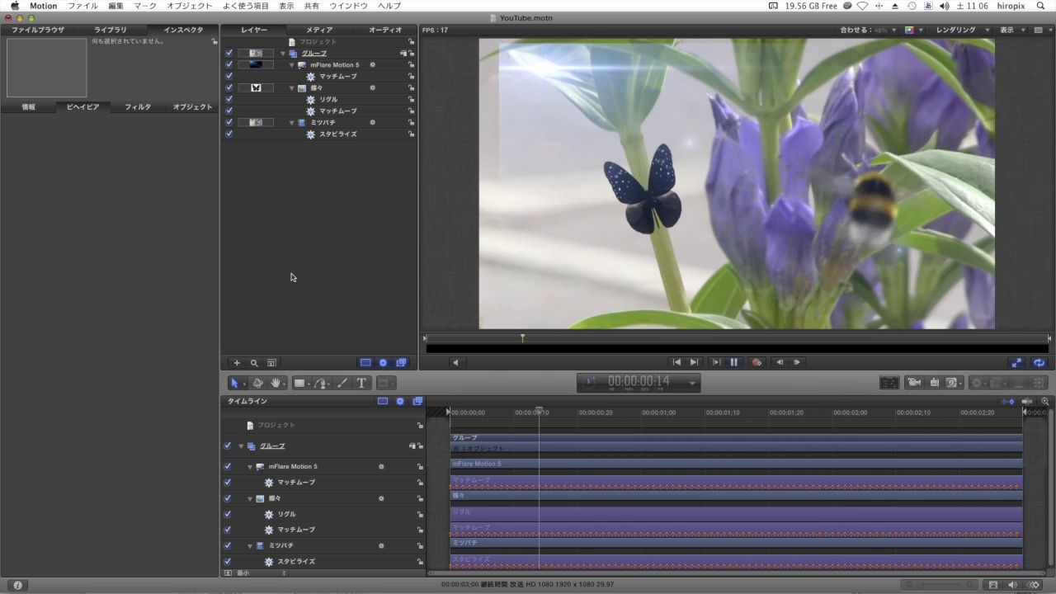
key("space")
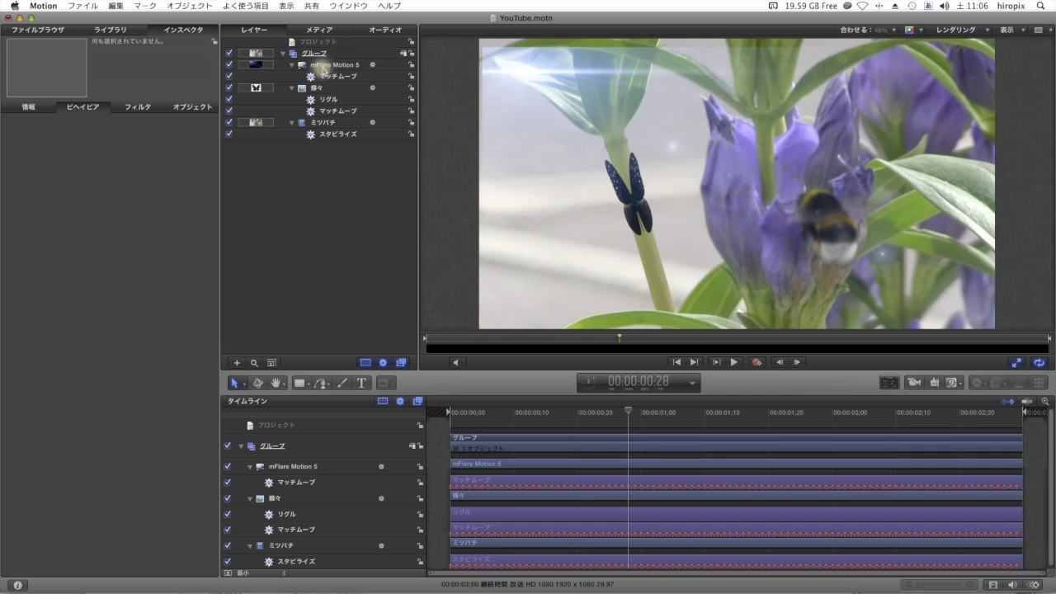
left_click(326, 65)
left_click(31, 107)
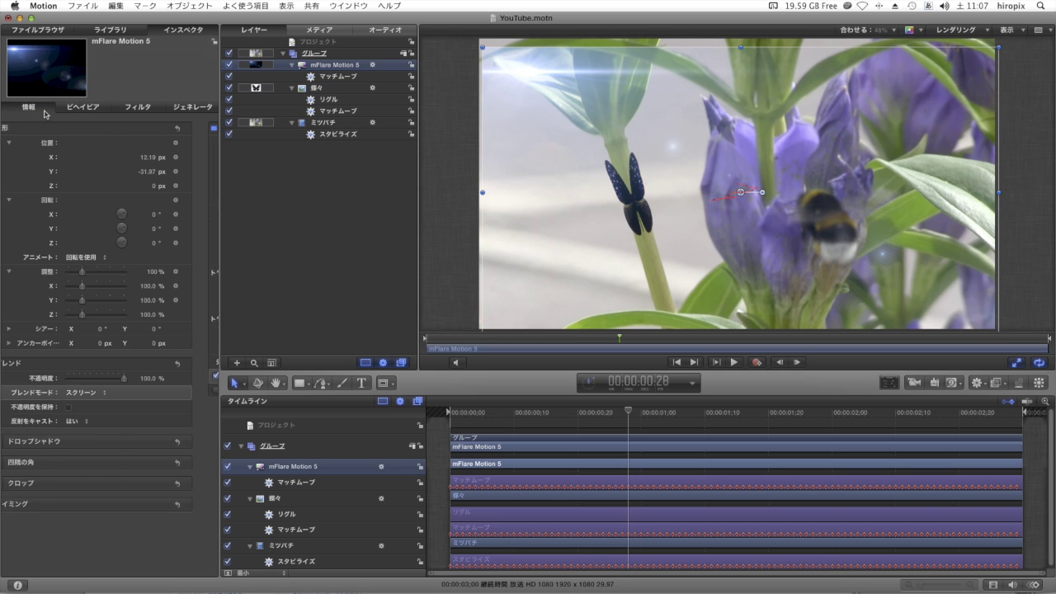
Return the flare to 通常 (Normal) blending, scrub the timeline, and delete its マッチムーブ behavior.
left_click(103, 392)
left_click(106, 302)
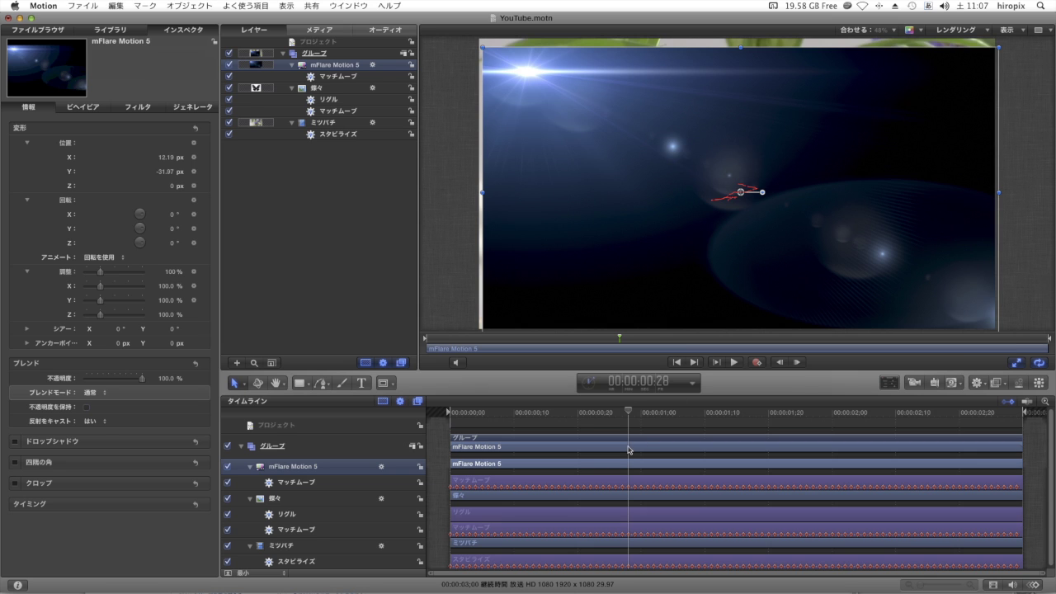
left_click_drag(631, 412, 469, 413)
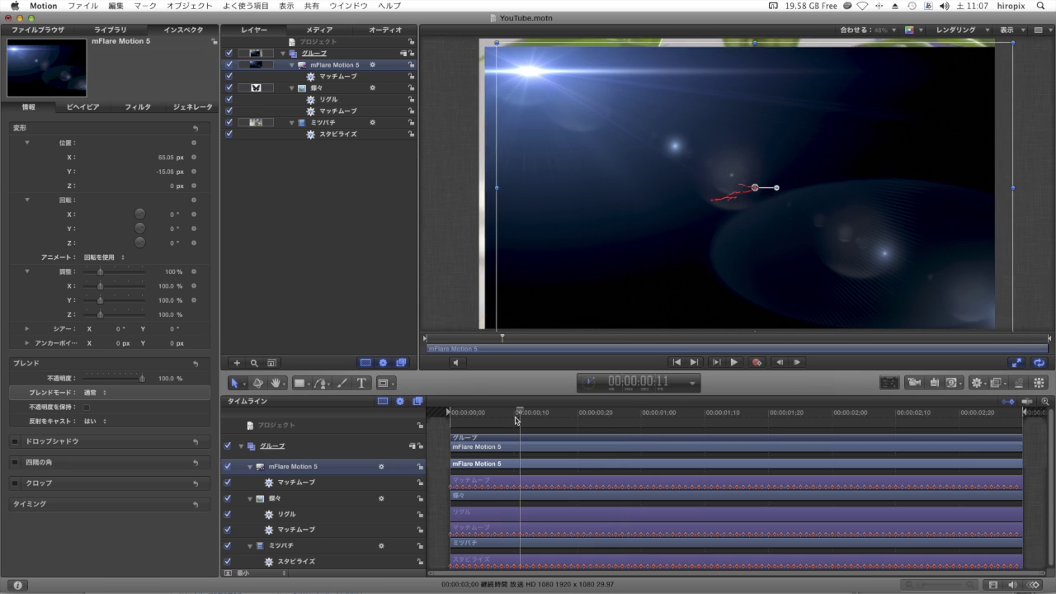
left_click_drag(593, 427, 798, 414)
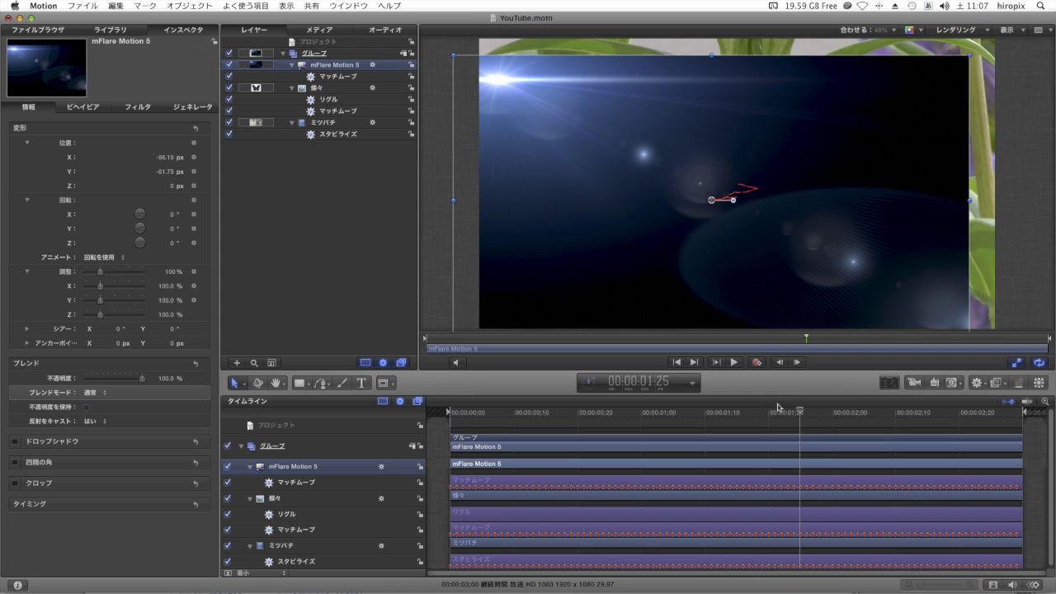
left_click_drag(798, 412, 452, 413)
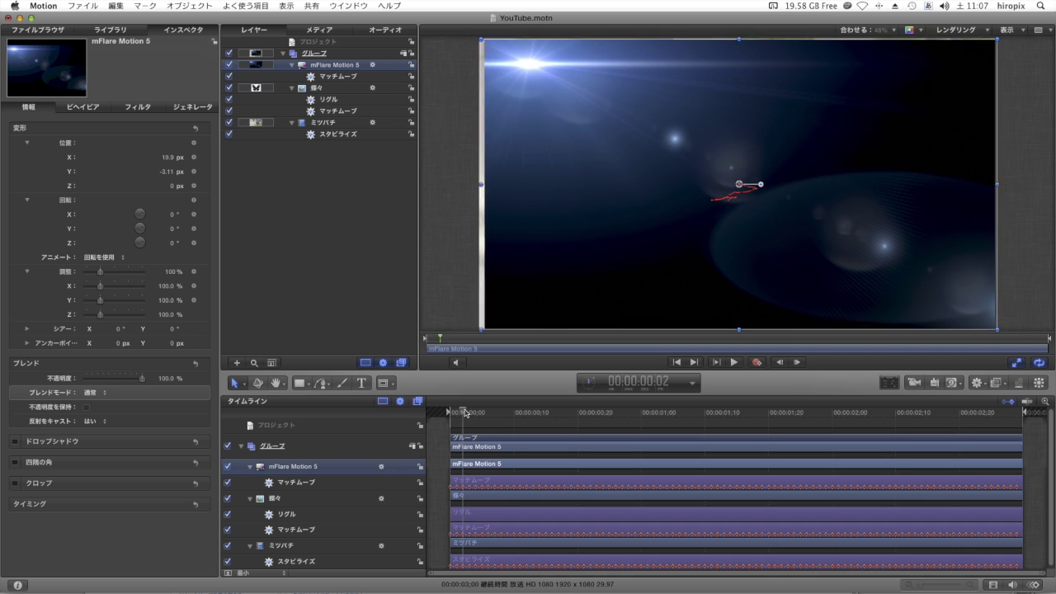
left_click(319, 78)
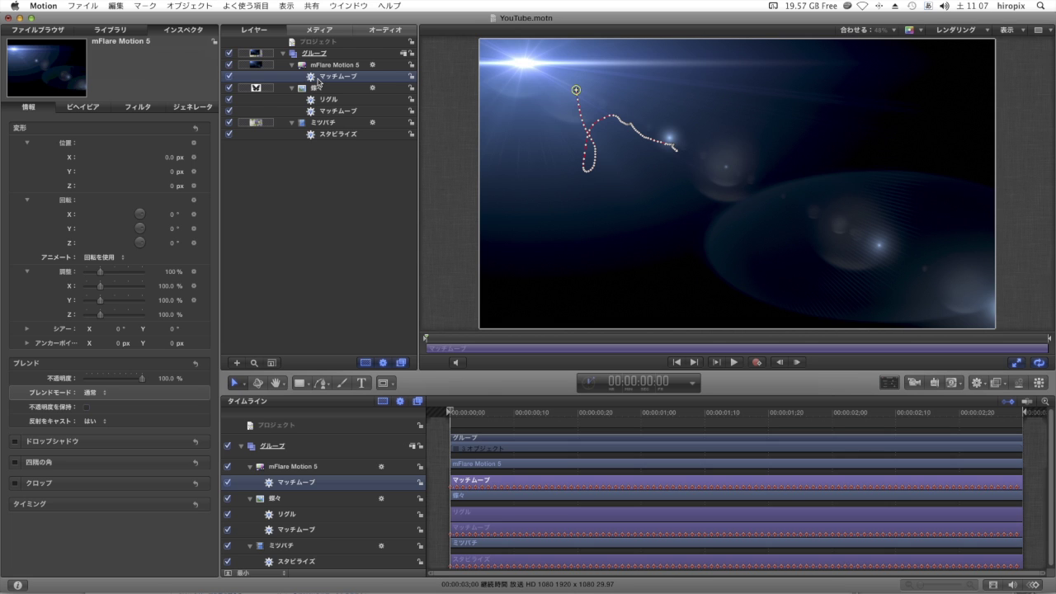
key("Delete")
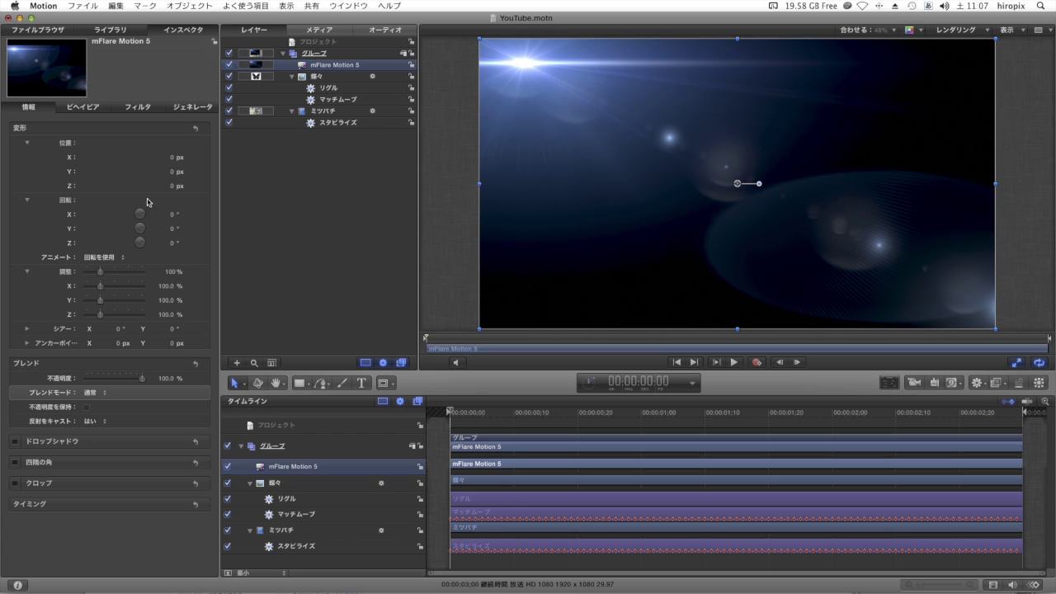
Blend the flare in スクリーン mode, show its on-canvas controls, and display the ジェネレータ parameters.
left_click(99, 393)
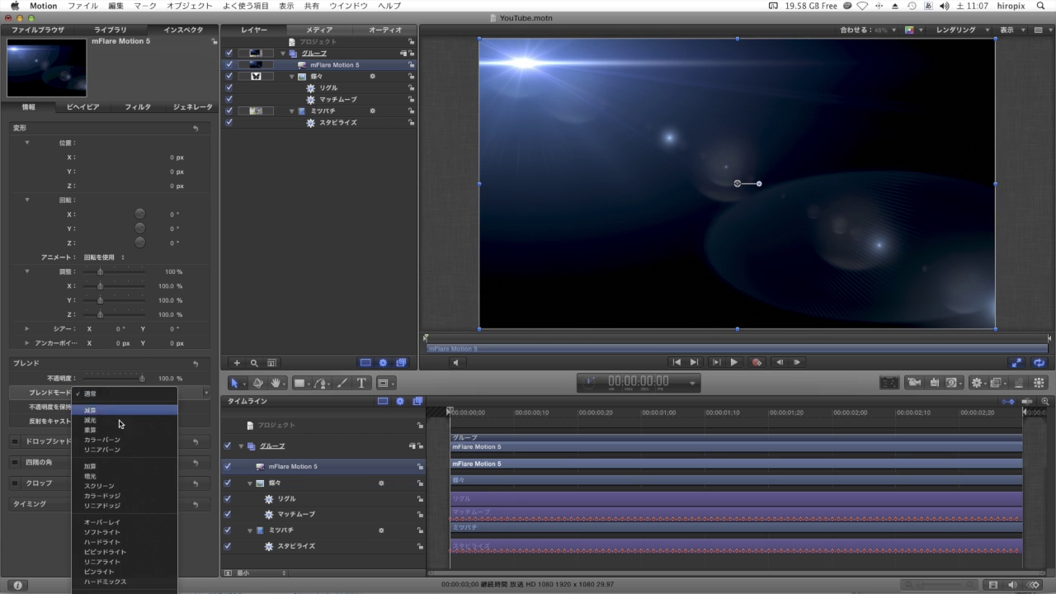
left_click(118, 486)
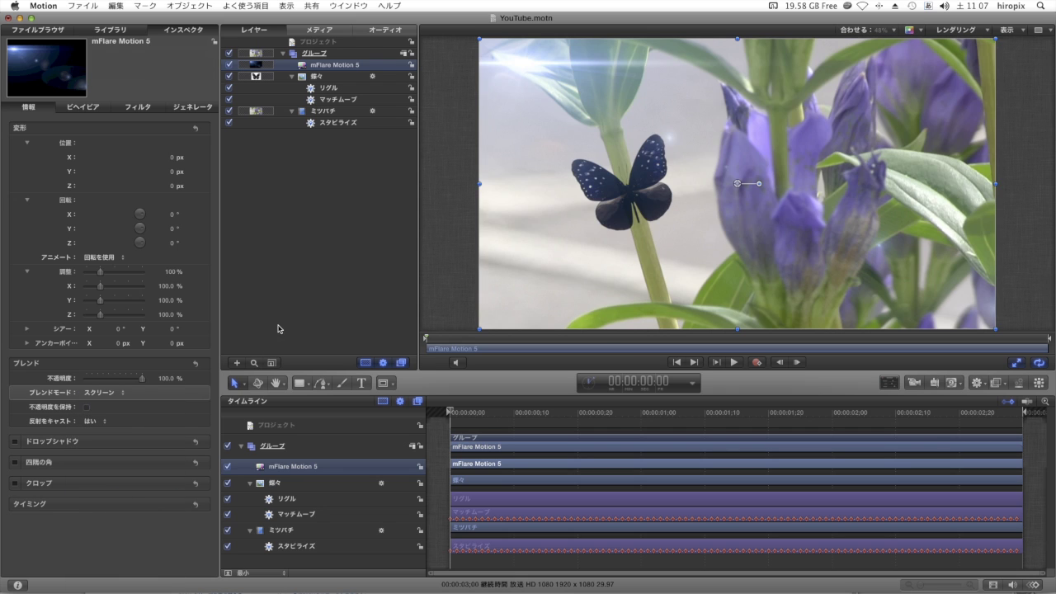
right_click(535, 111)
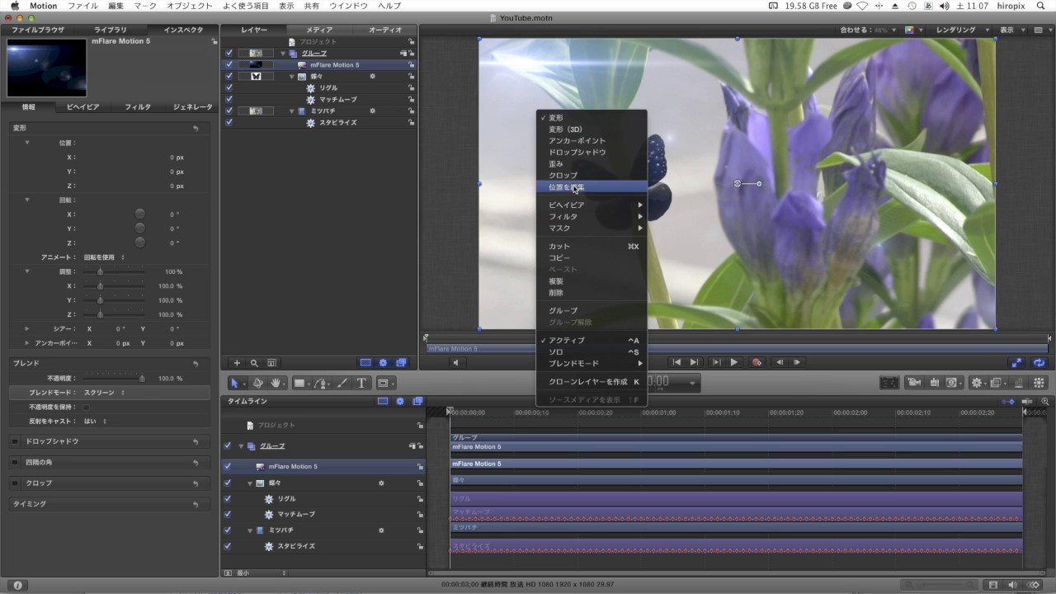
left_click(576, 188)
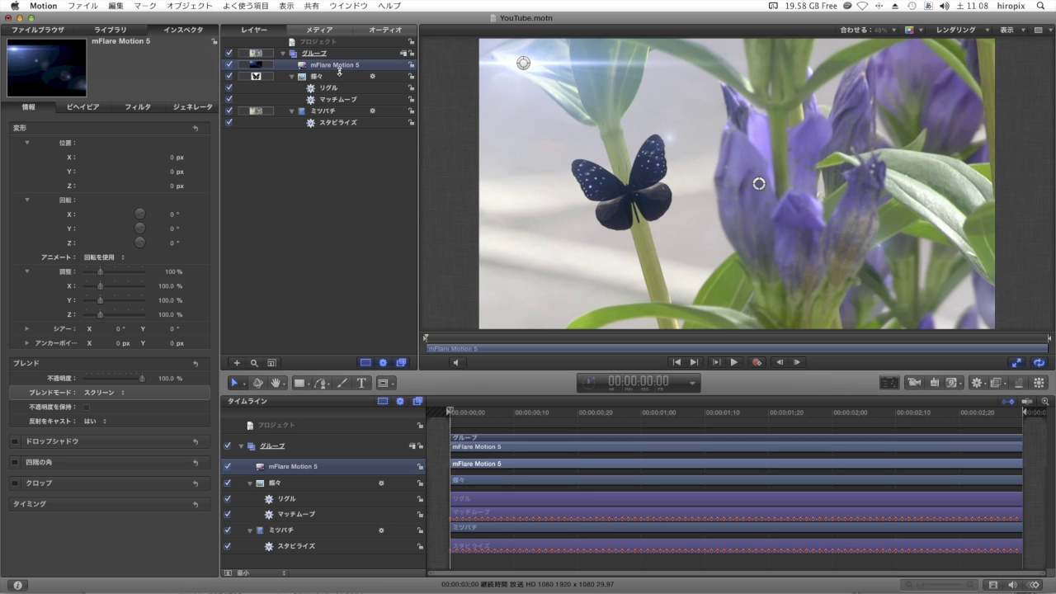
mouse_move(204, 139)
left_click(196, 113)
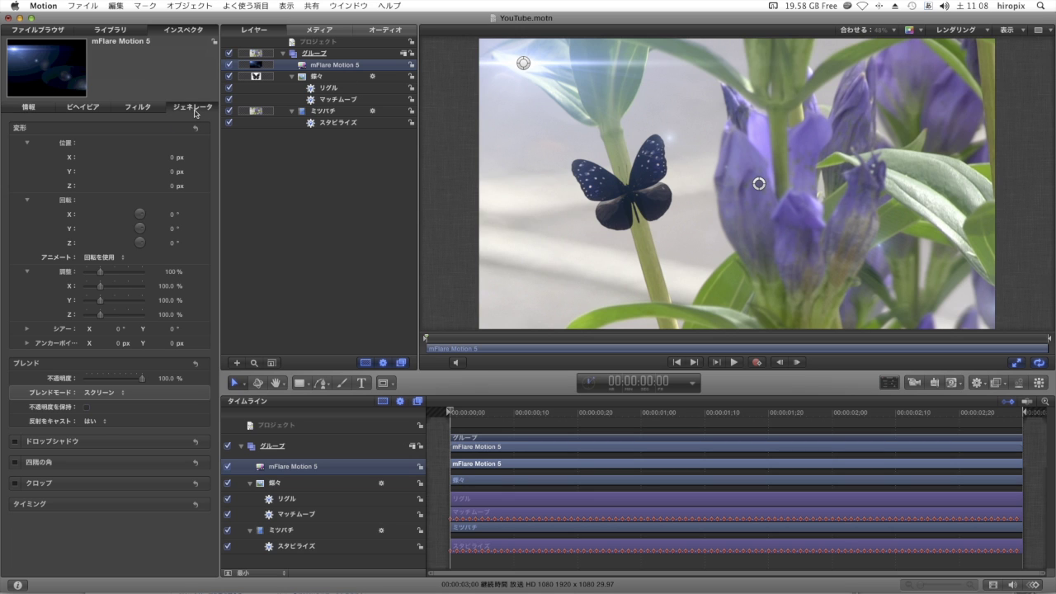
left_click(196, 113)
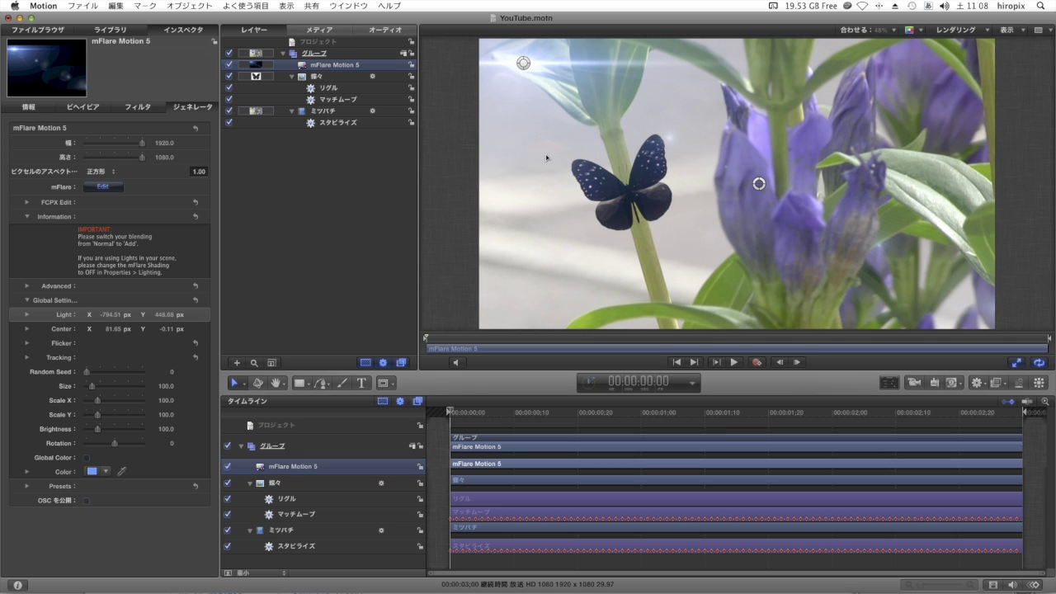
Move the flare center to 144.31, 13.79 px, settle the light top-left, and select 動きを解析.
left_click_drag(749, 190, 765, 187)
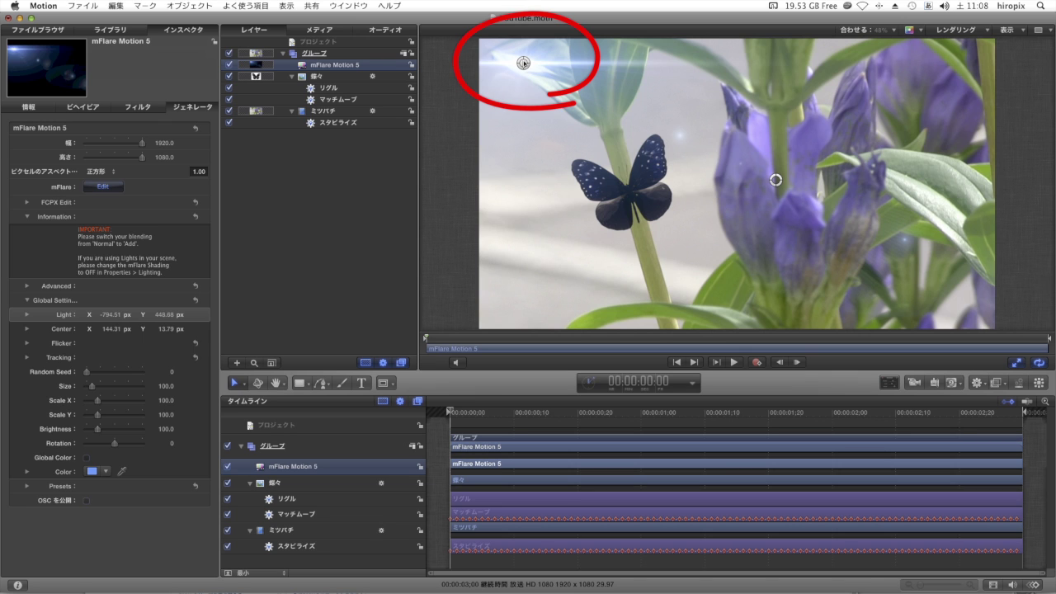
left_click_drag(523, 63, 543, 64)
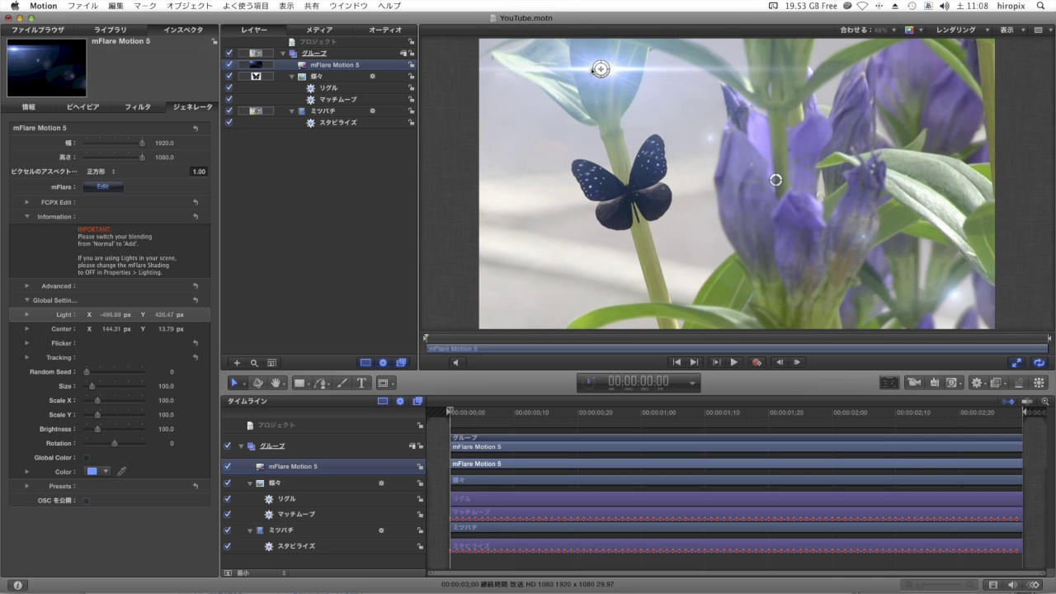
left_click_drag(541, 65, 536, 70)
left_click(111, 30)
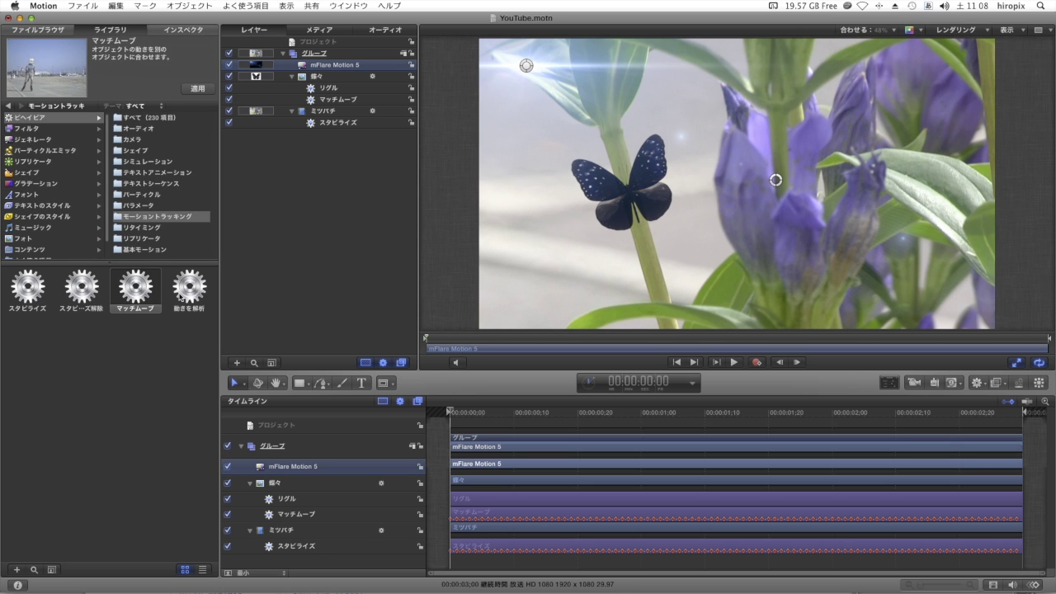
left_click(183, 295)
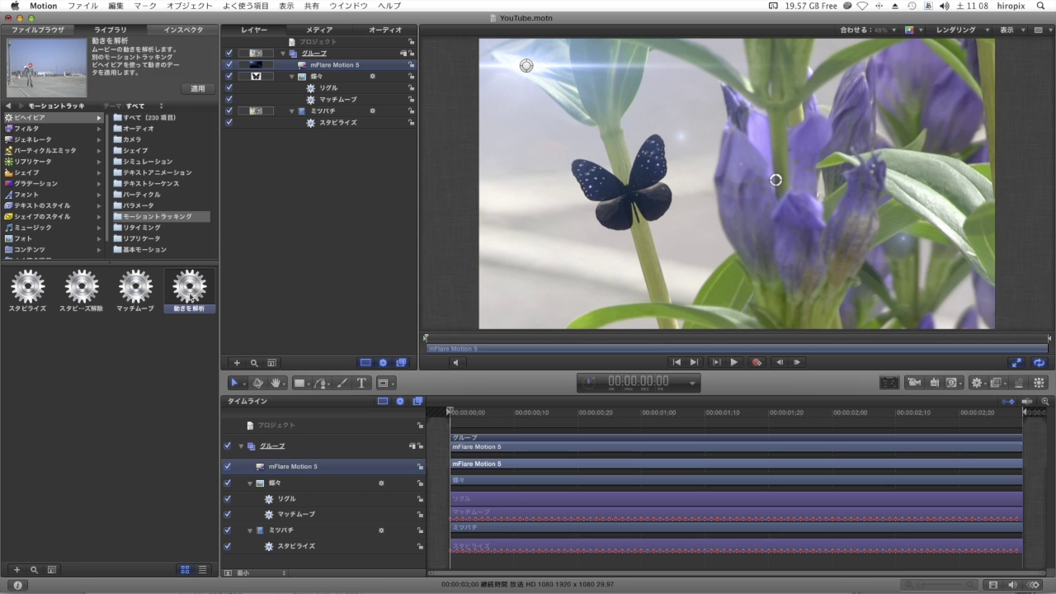
Apply 動きを解析 to ミツバチ, hide mFlare Motion 5, and place the tracker on the upper-left stem.
left_click(326, 114)
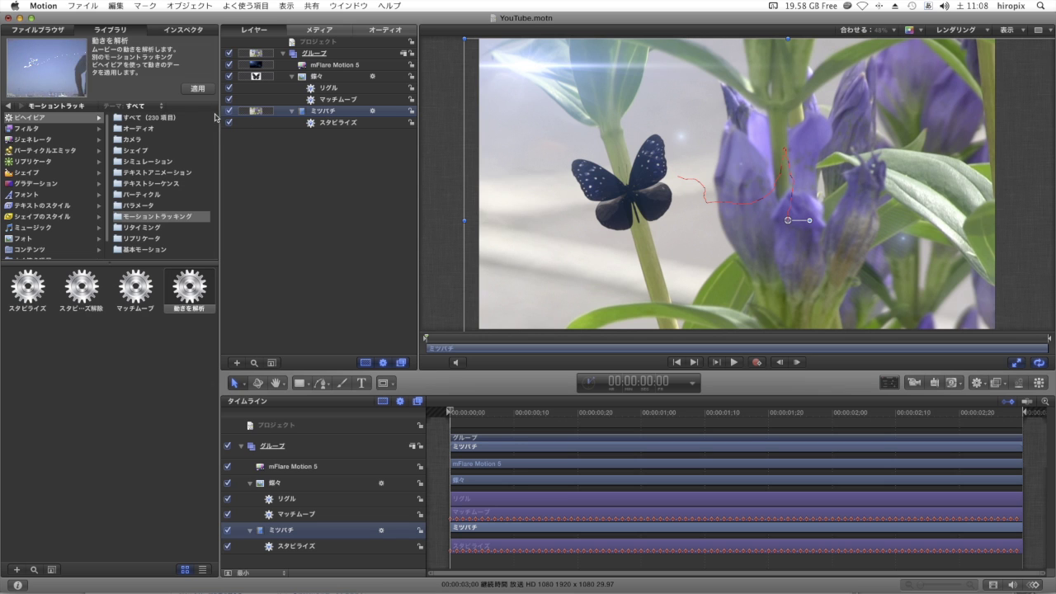
left_click(201, 93)
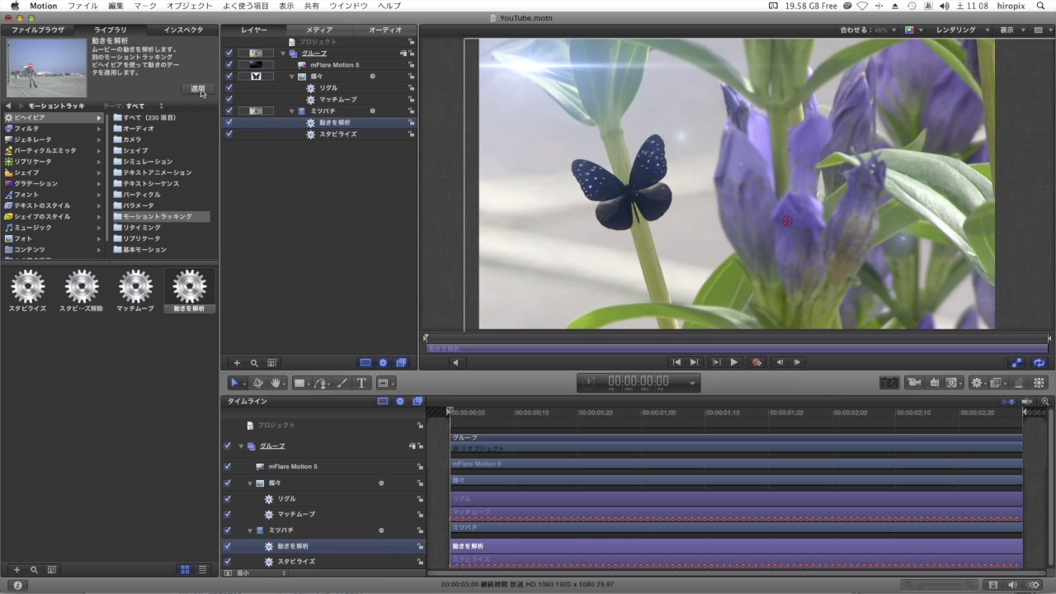
left_click(172, 31)
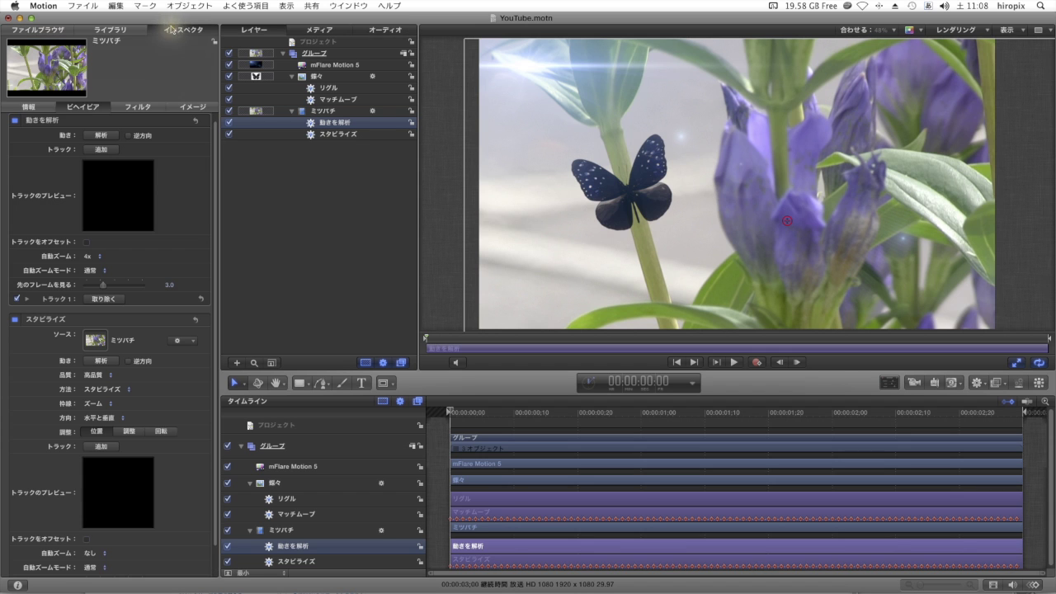
left_click(230, 64)
mouse_move(795, 216)
left_mouse_down()
mouse_move(706, 204)
mouse_move(576, 91)
left_mouse_up()
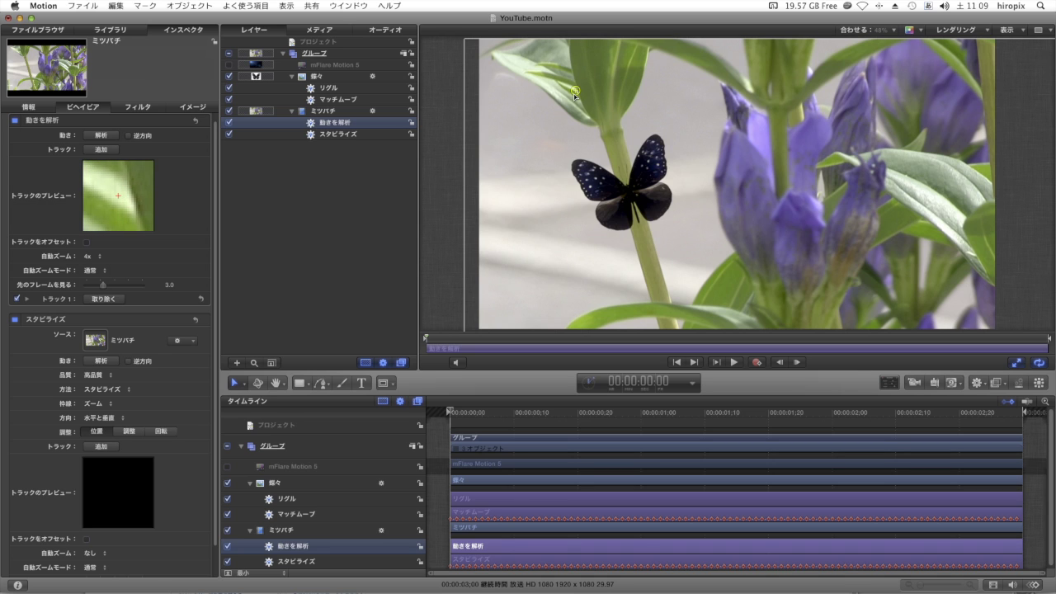
Analyze the stem's motion through the clip, then re-enable and select the mFlare Motion 5 layer.
left_click(113, 137)
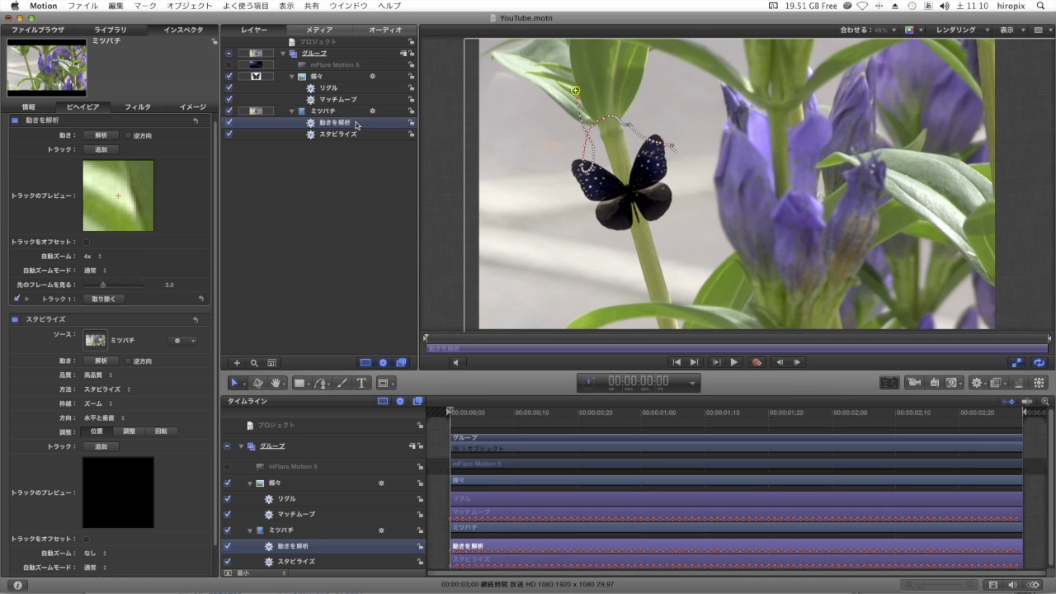
left_click(229, 65)
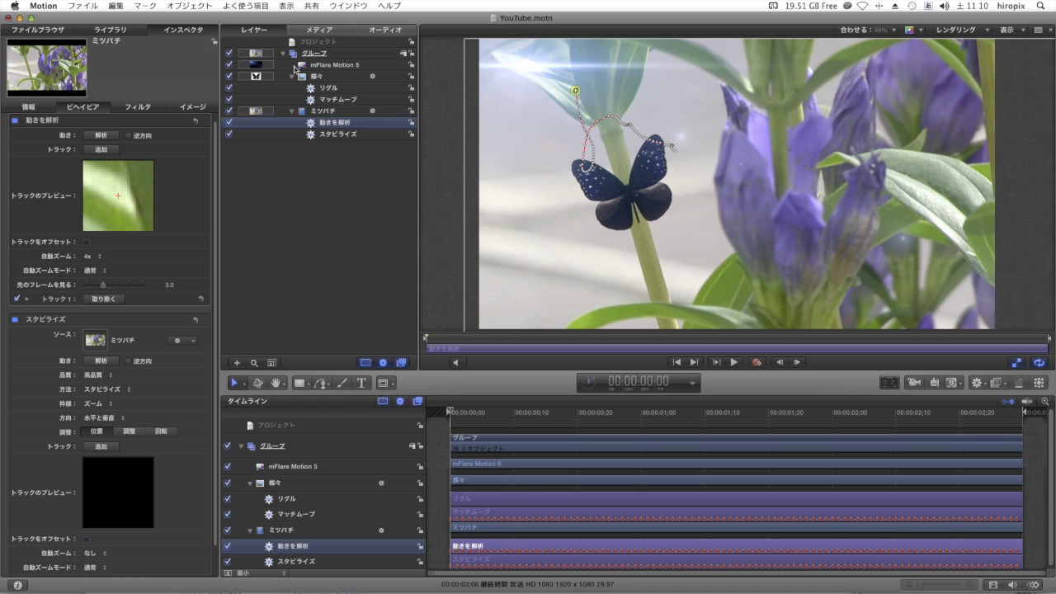
left_click(302, 68)
Nudge the flare's Light position, then add a Track (トラック) parameter behavior to Light.
left_click(199, 108)
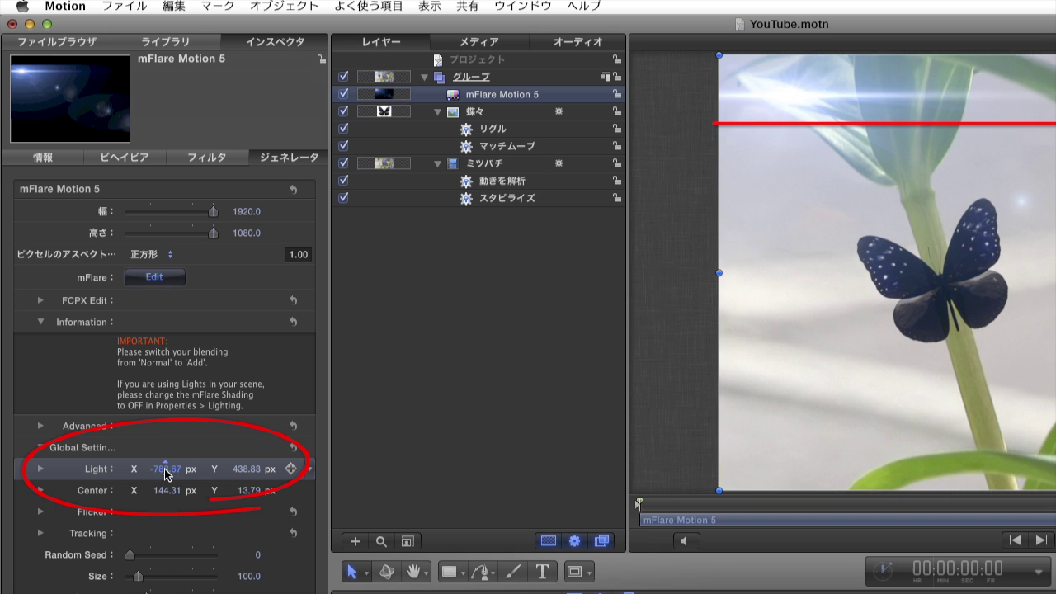
mouse_move(165, 469)
left_mouse_down()
mouse_move(189, 468)
mouse_move(148, 472)
left_mouse_up()
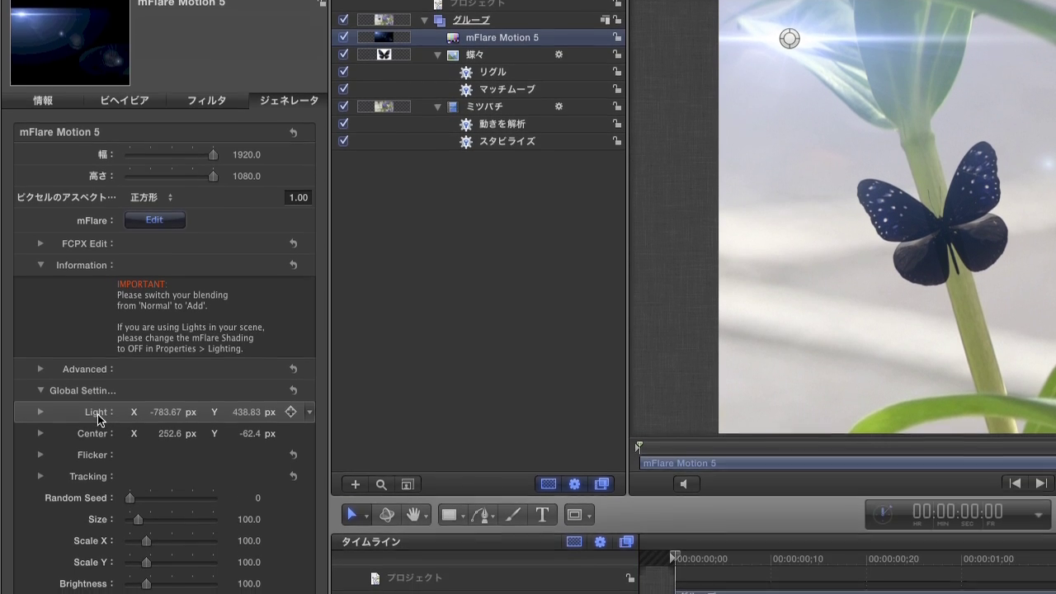
right_click(98, 446)
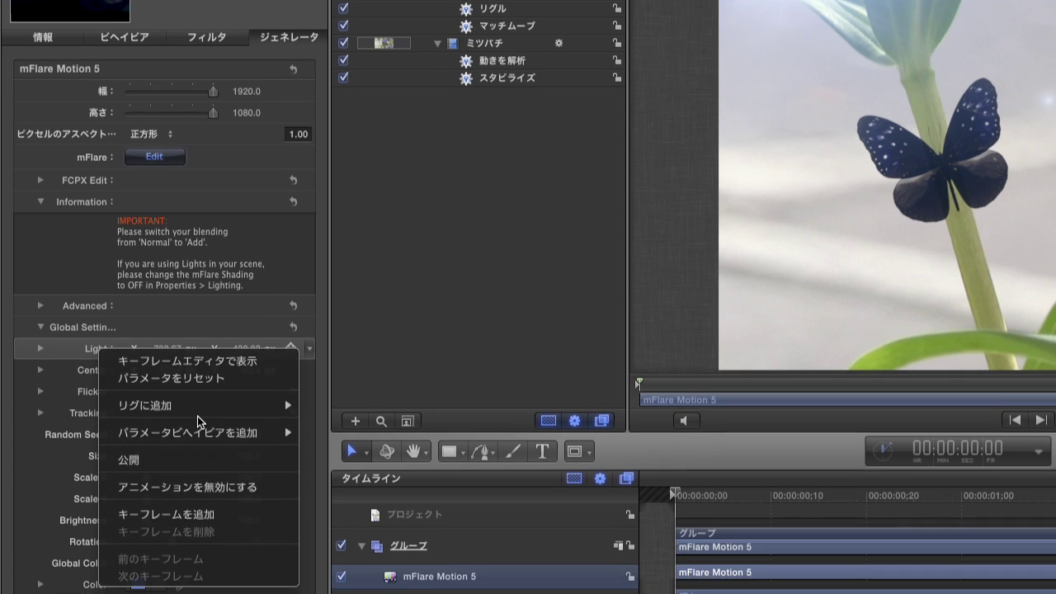
mouse_move(198, 410)
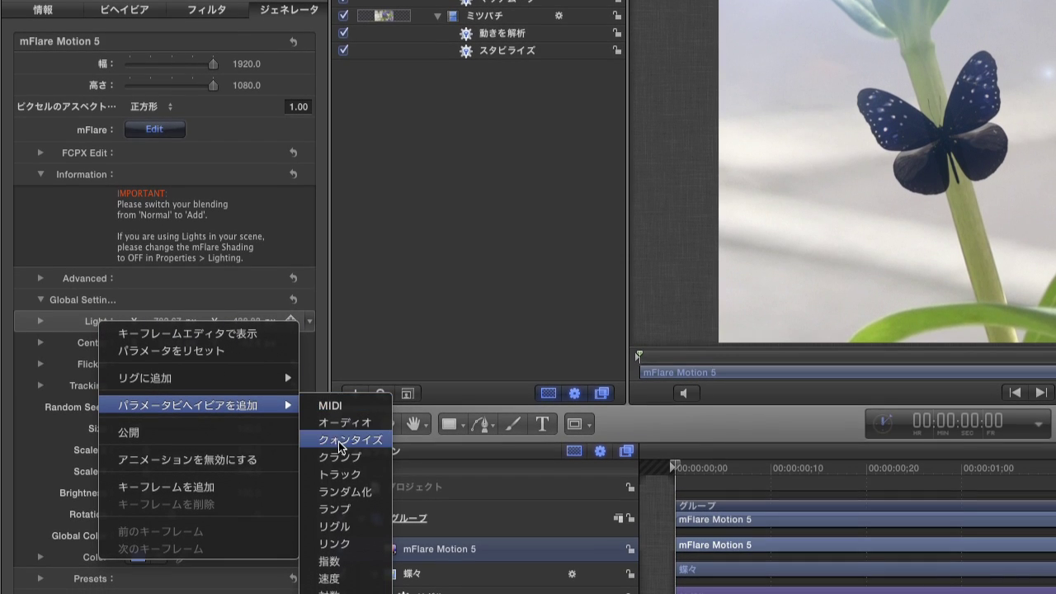
left_click(340, 475)
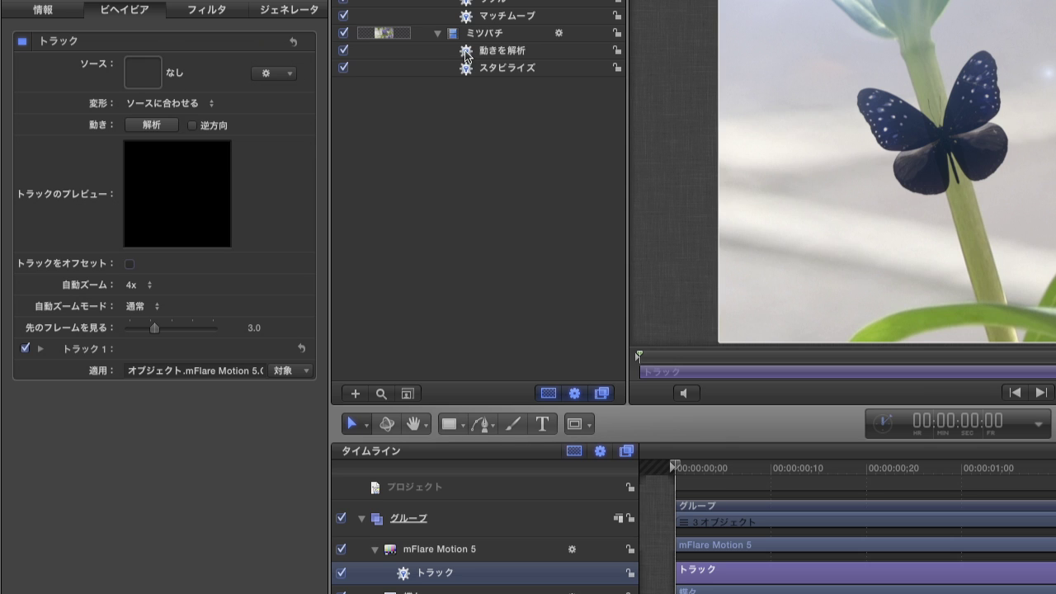
Use the 動きを解析 tracker as the Track behavior's source and play back the result.
left_click_drag(468, 54, 154, 89)
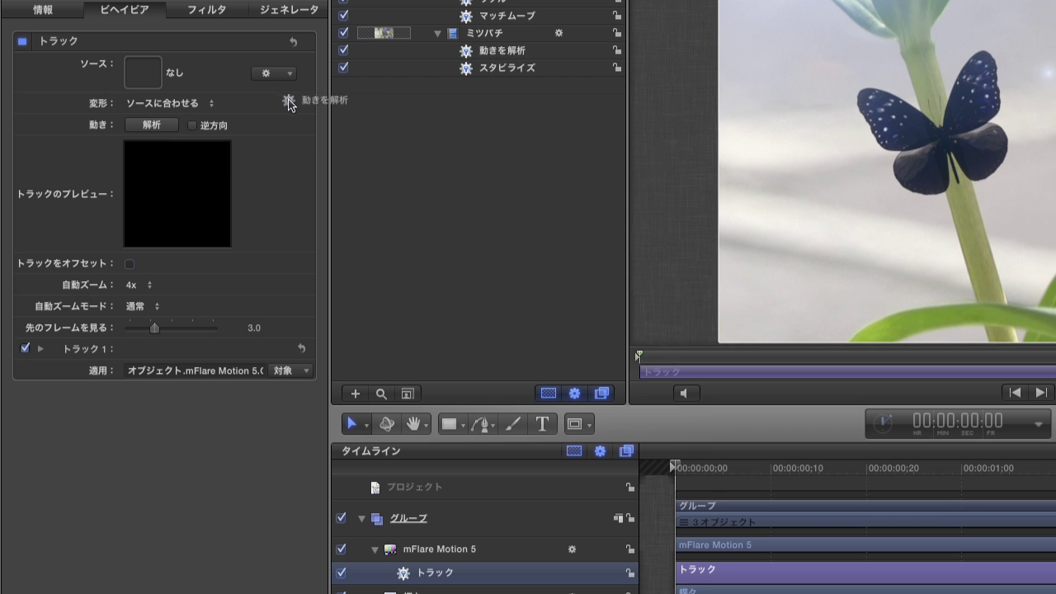
left_click_drag(154, 89, 143, 76)
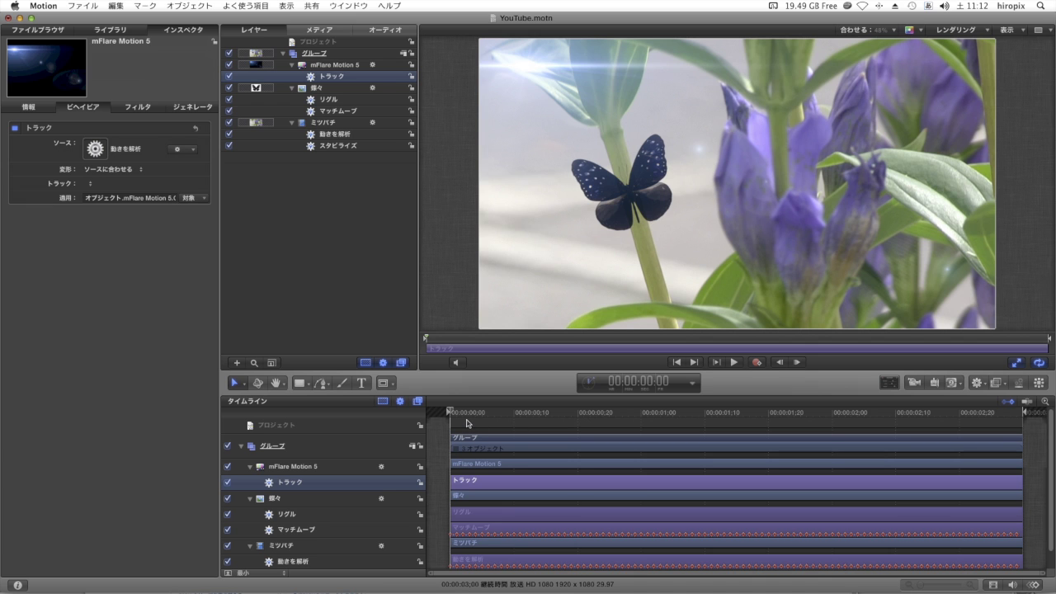
key("space")
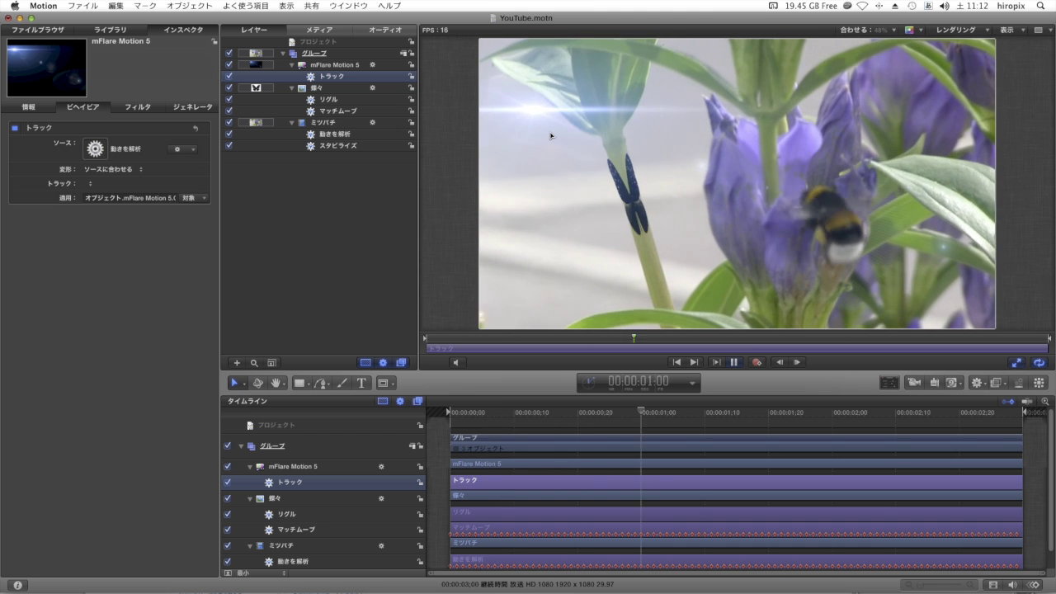
Stop playback, rewind to the start, and disable the mFlare Motion 5 layer and 動きを解析 behavior.
key("space")
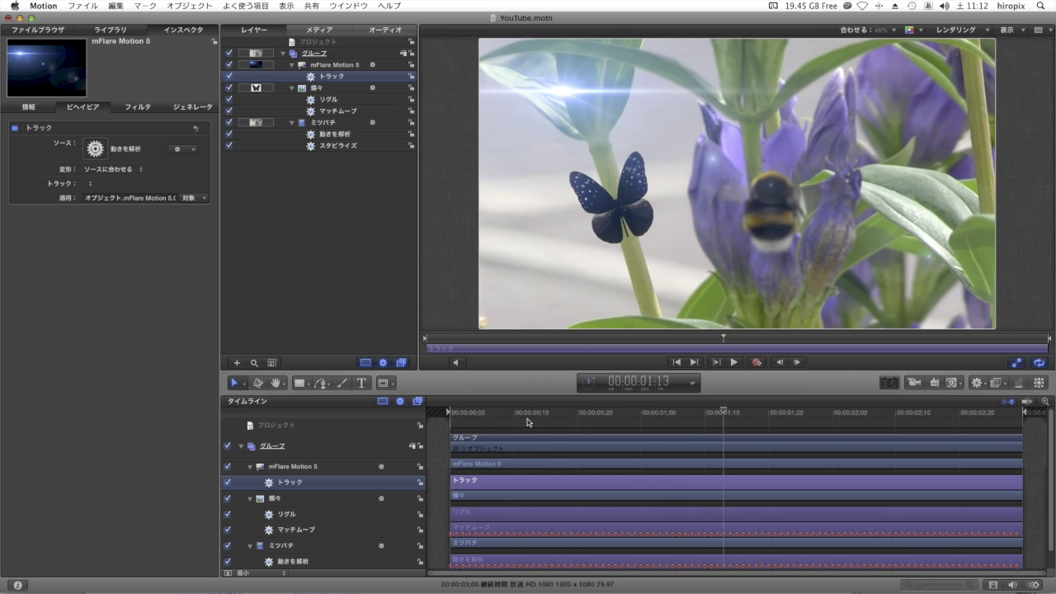
left_click_drag(526, 420, 442, 419)
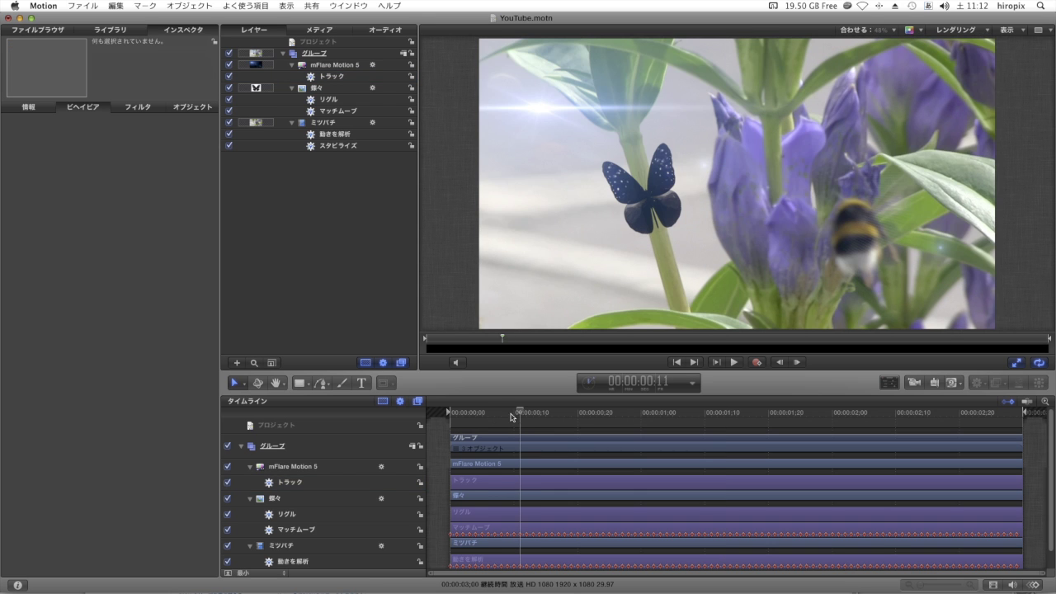
left_click(305, 76)
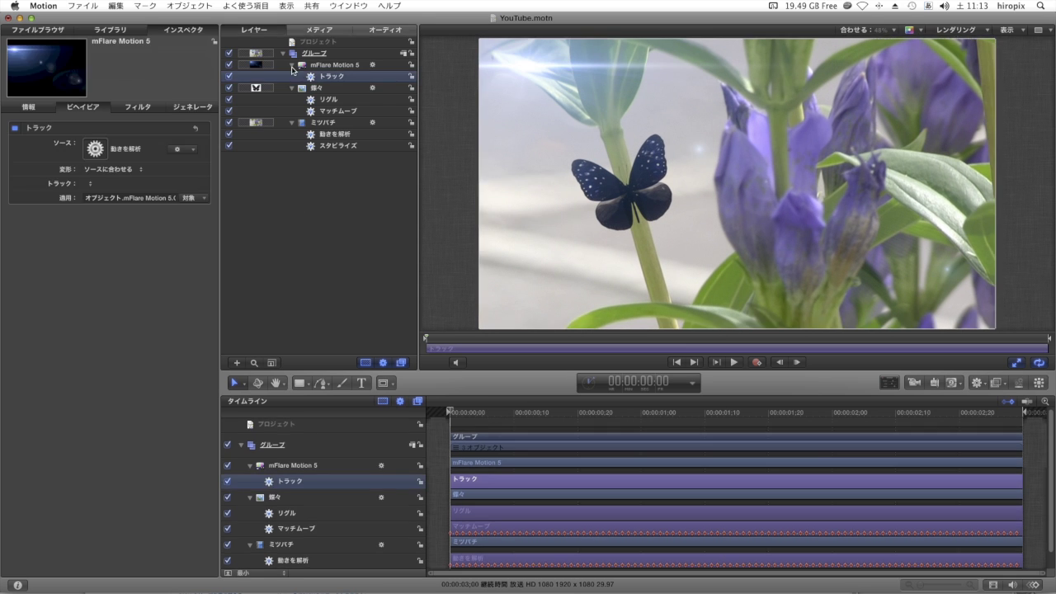
left_click(291, 64)
left_click(229, 65)
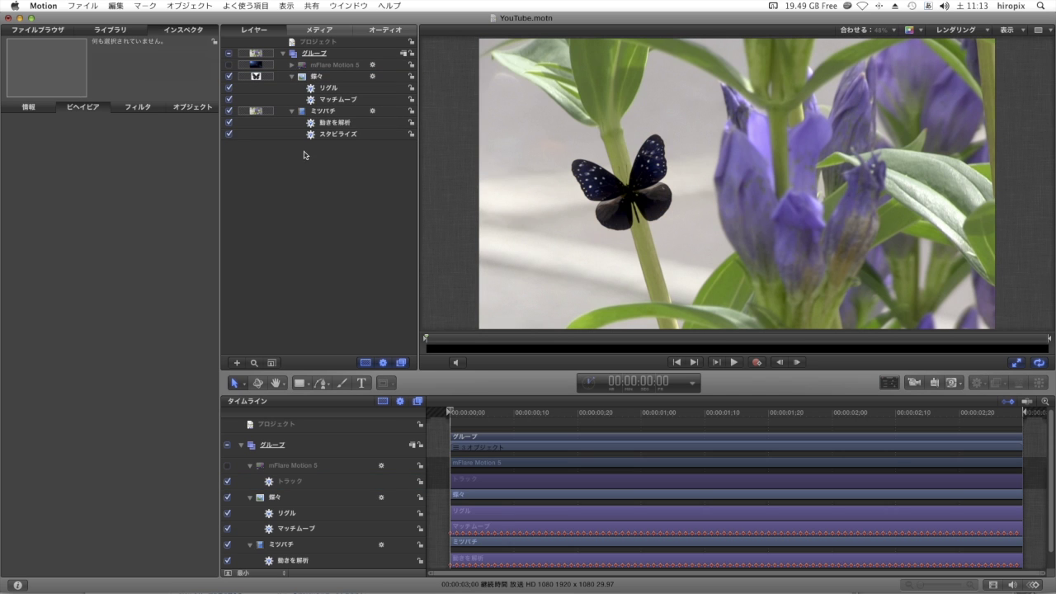
left_click(229, 123)
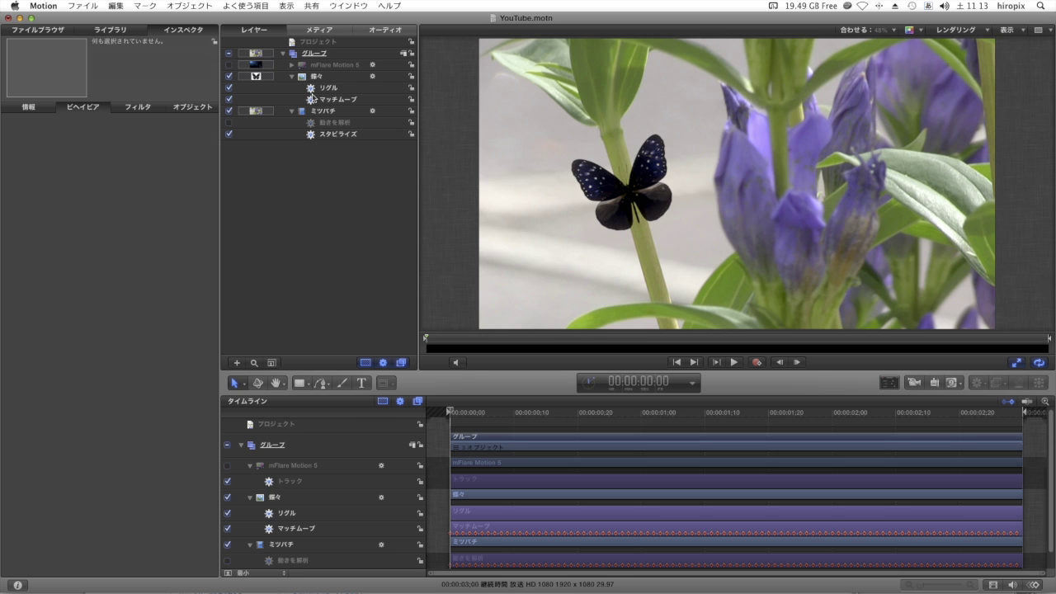
left_click(312, 6)
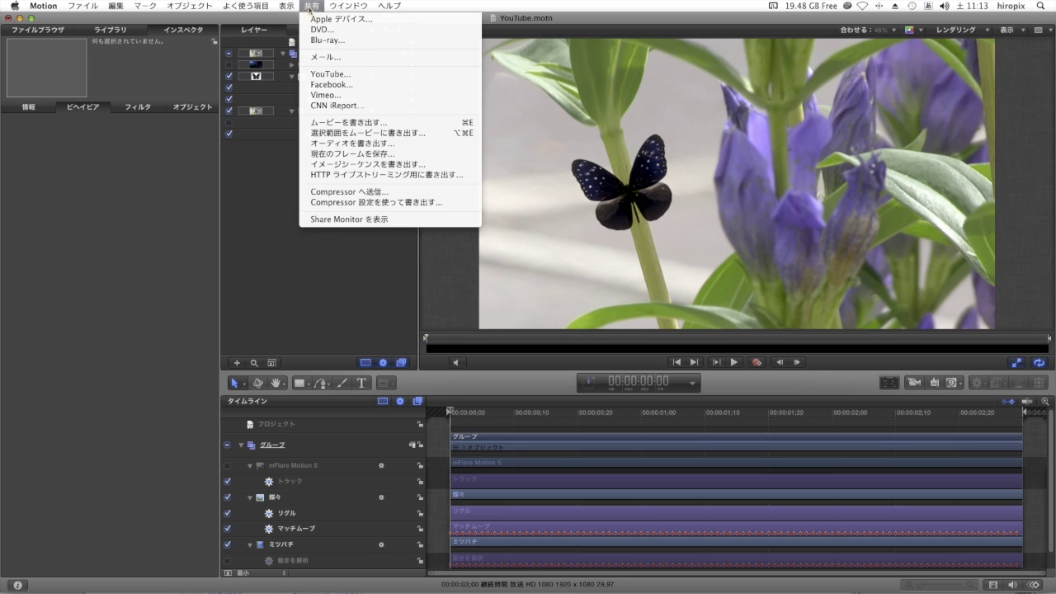
Export the movie as Apple ProRes 422 (HQ) QuickTime named ミツバチ to the Desktop.
left_click(370, 125)
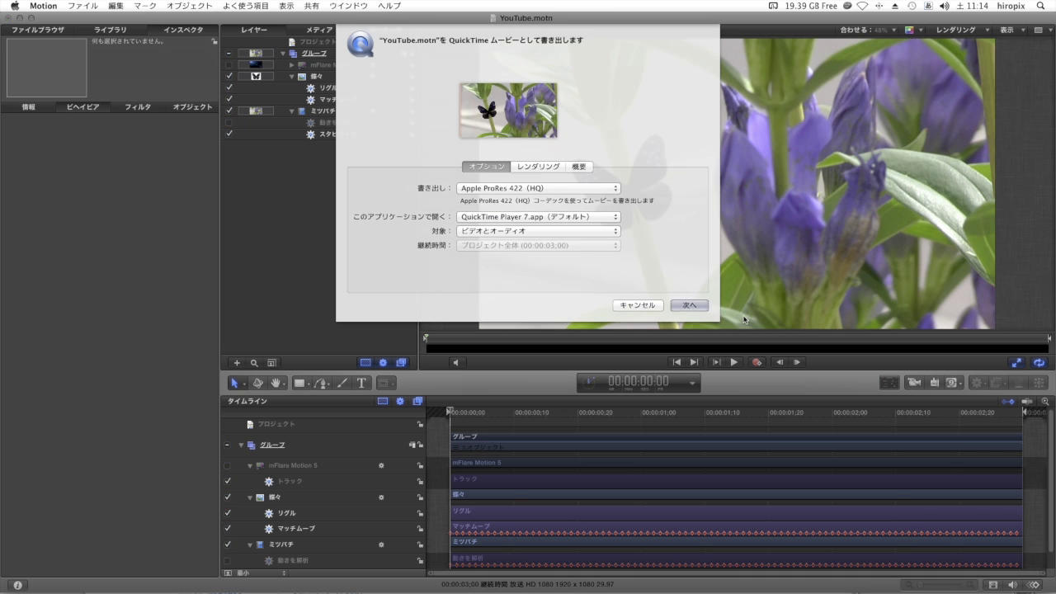
left_click(689, 306)
type("mミツバチ")
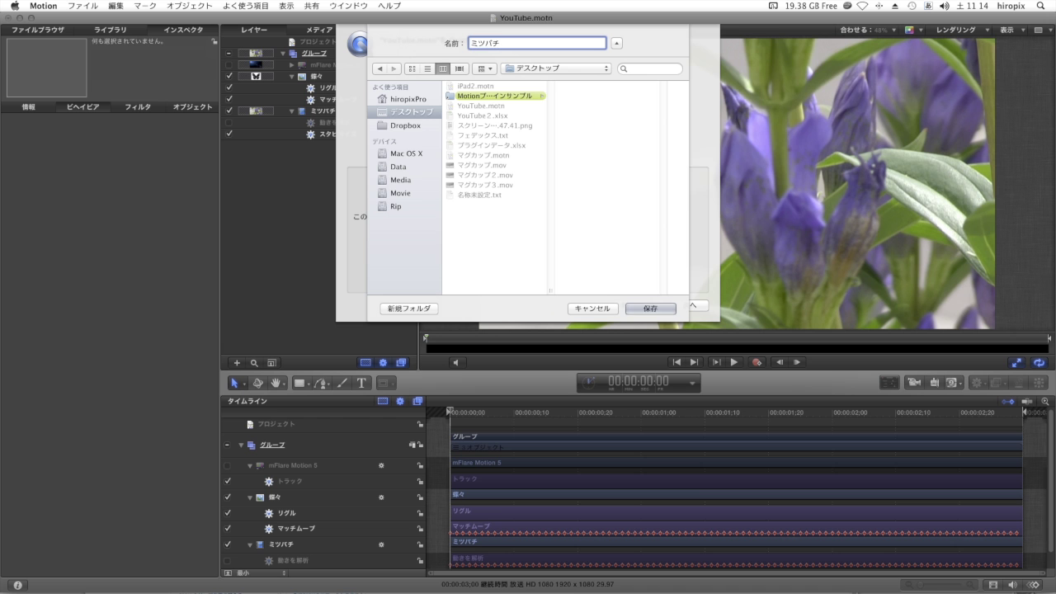
key("Return")
key("Return")
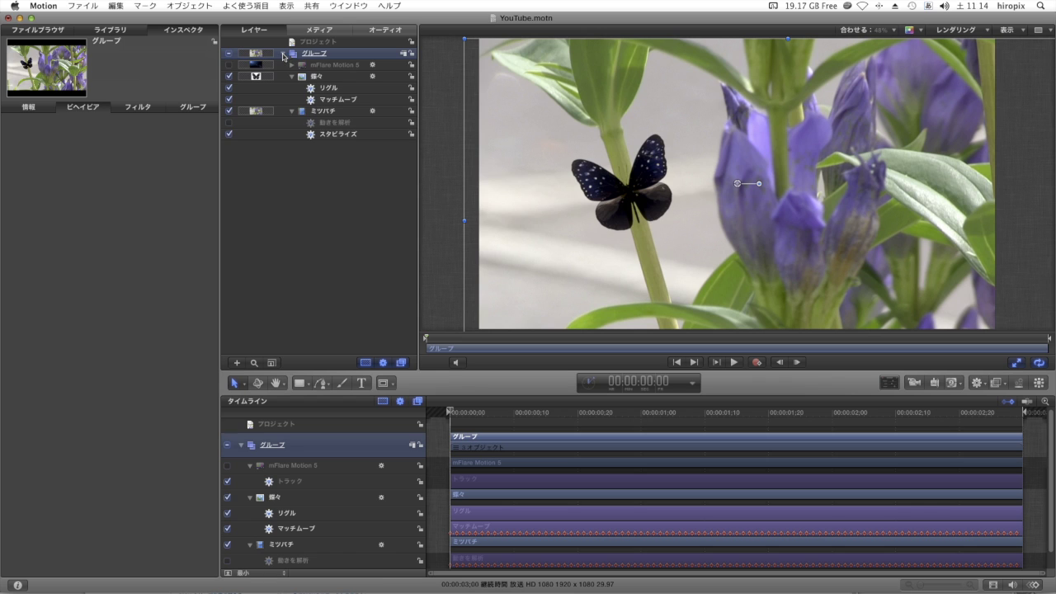
Add a new group, import ミツバチ.mov into it from the File Browser, and preview it.
left_click(283, 55)
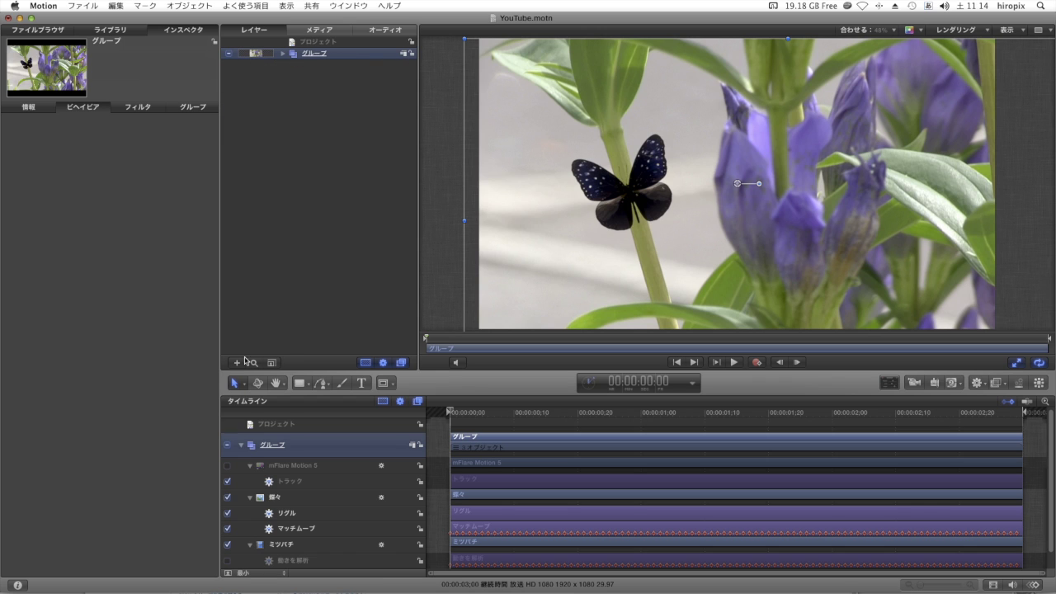
left_click(236, 364)
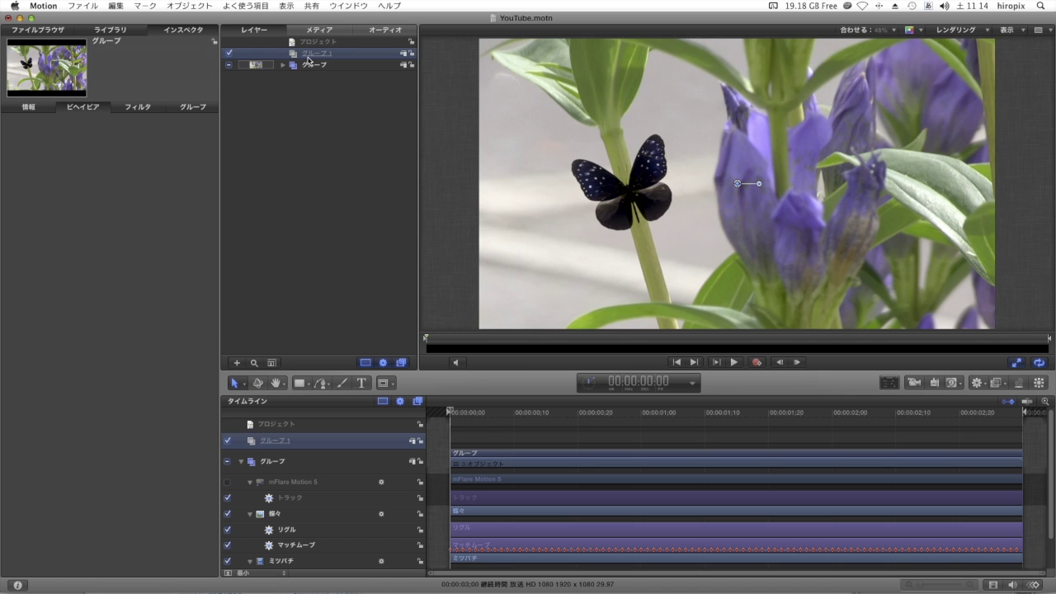
key("super+1")
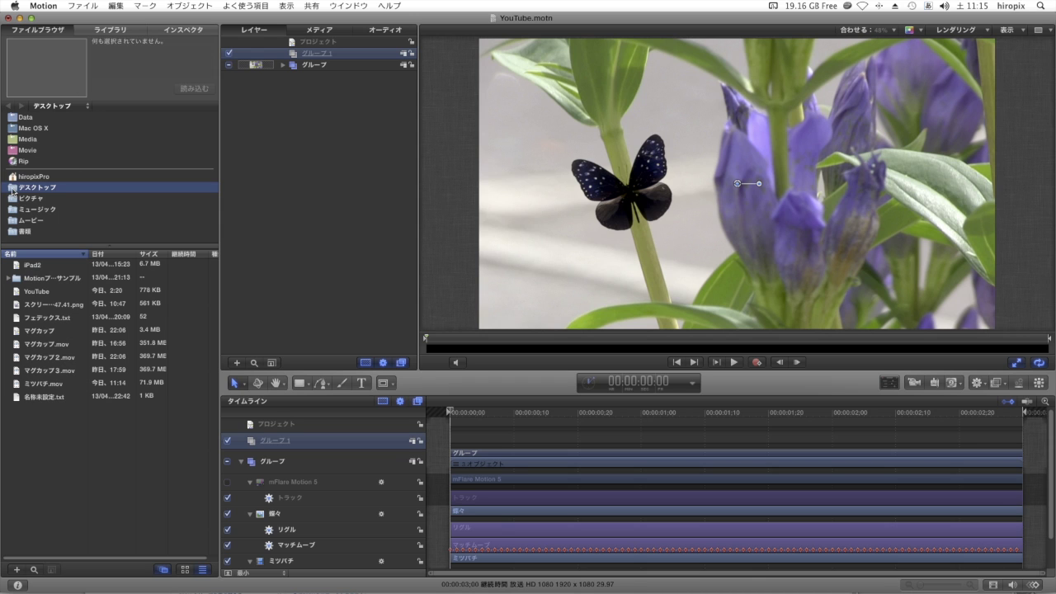
left_click(50, 383)
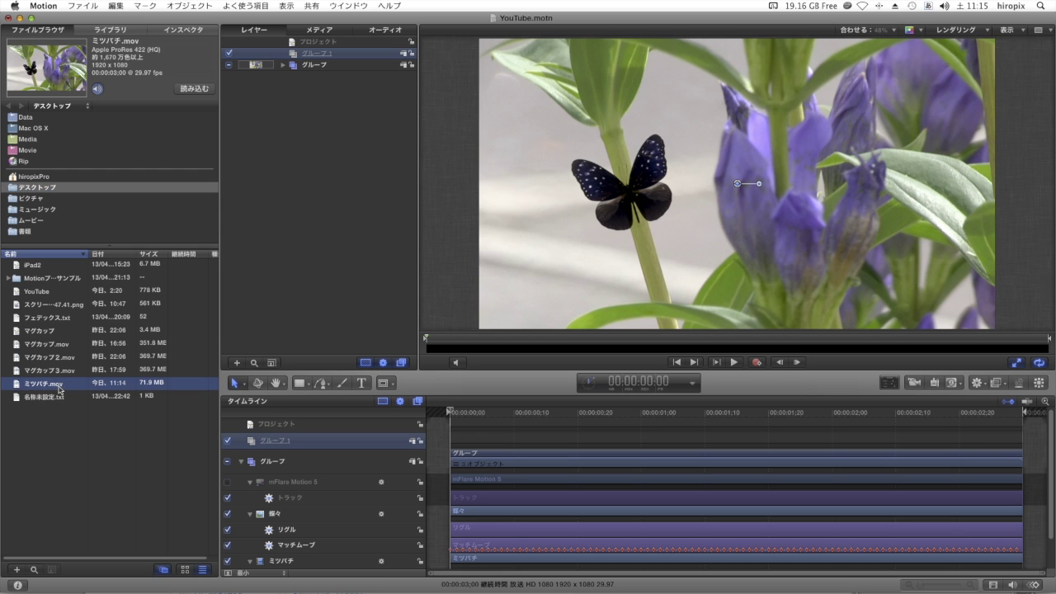
left_click(193, 89)
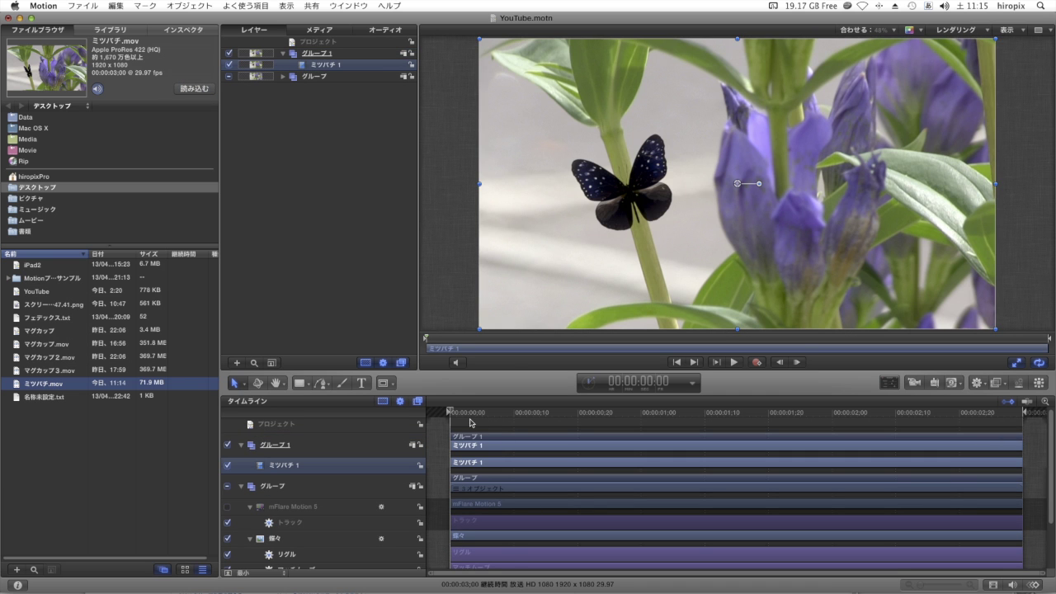
key("space")
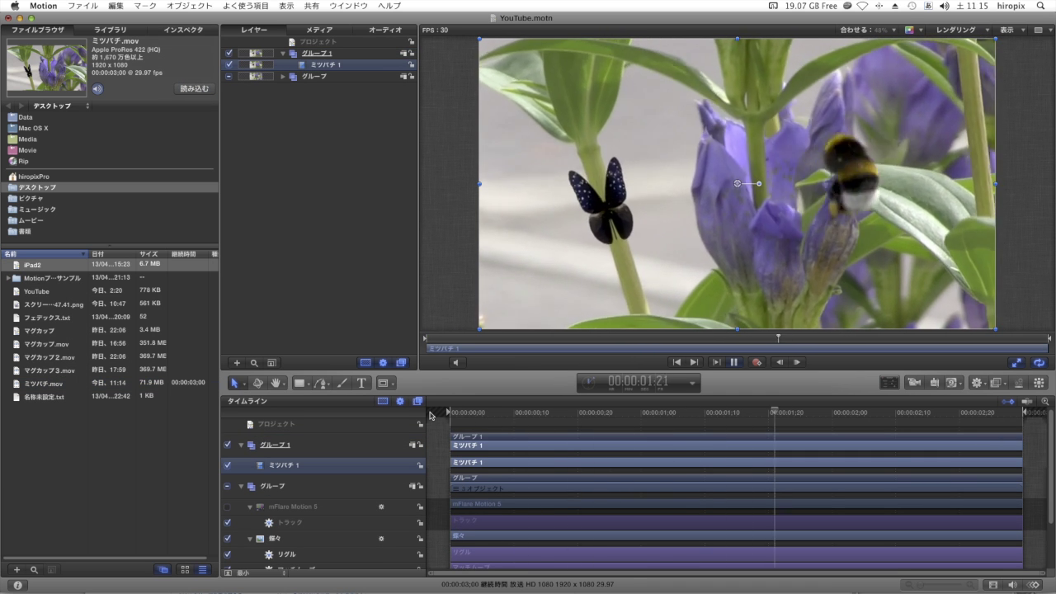
key("space")
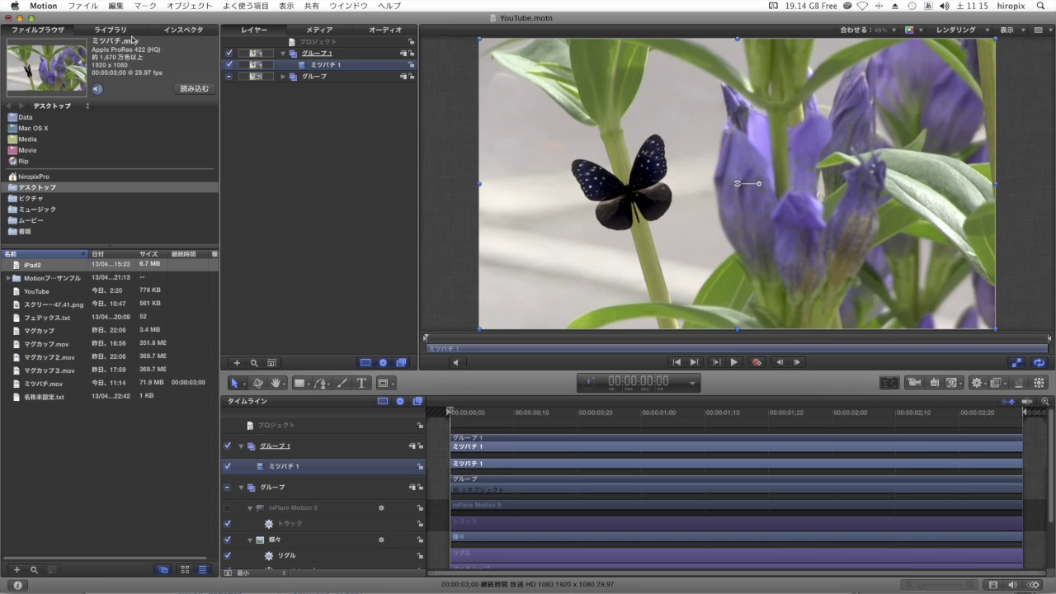
left_click(125, 33)
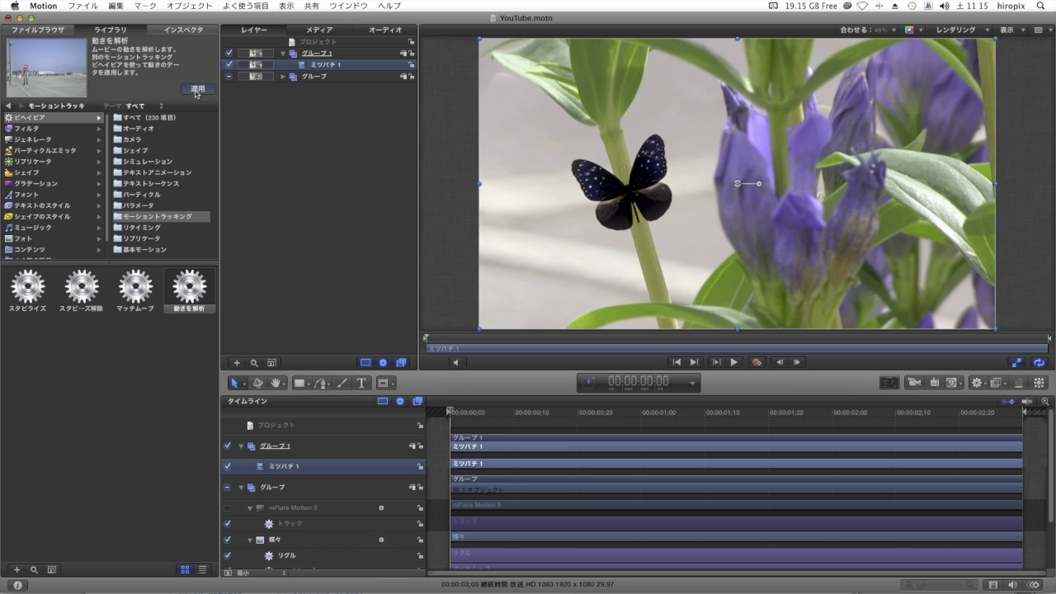
Apply Analyze Motion to ミツバチ 1, place the tracker on the stem, and analyze the clip.
left_click(196, 90)
left_click(207, 30)
mouse_move(737, 183)
left_mouse_down()
mouse_move(605, 150)
mouse_move(577, 91)
left_mouse_up()
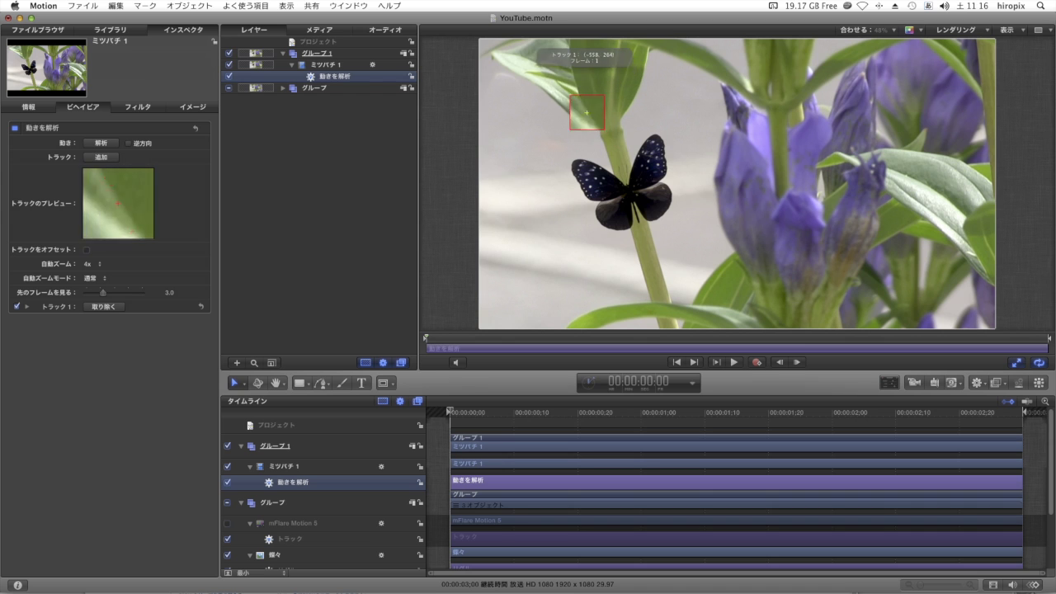
left_click_drag(577, 91, 576, 91)
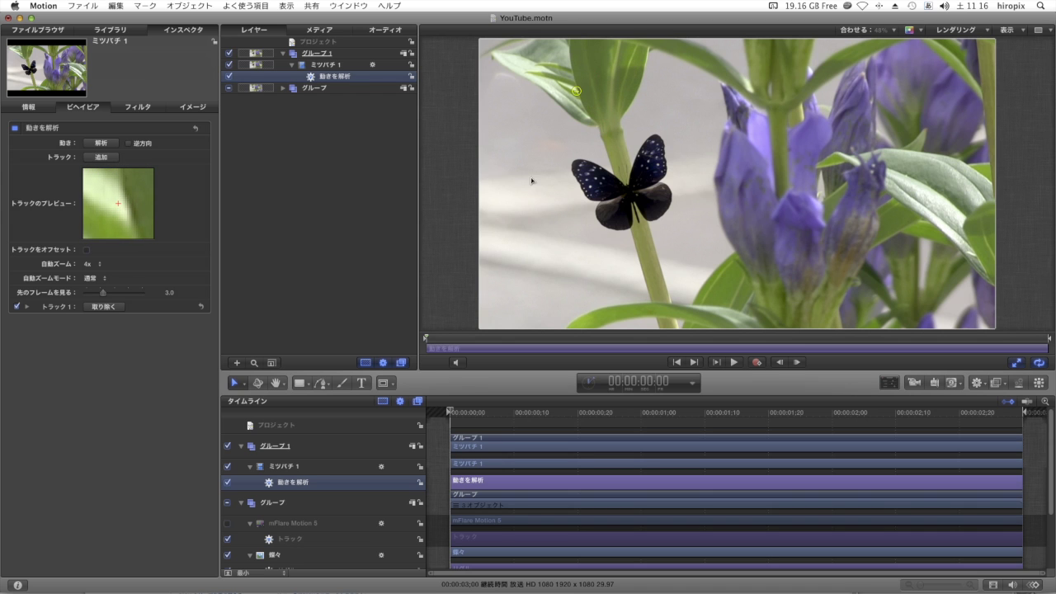
left_click(106, 146)
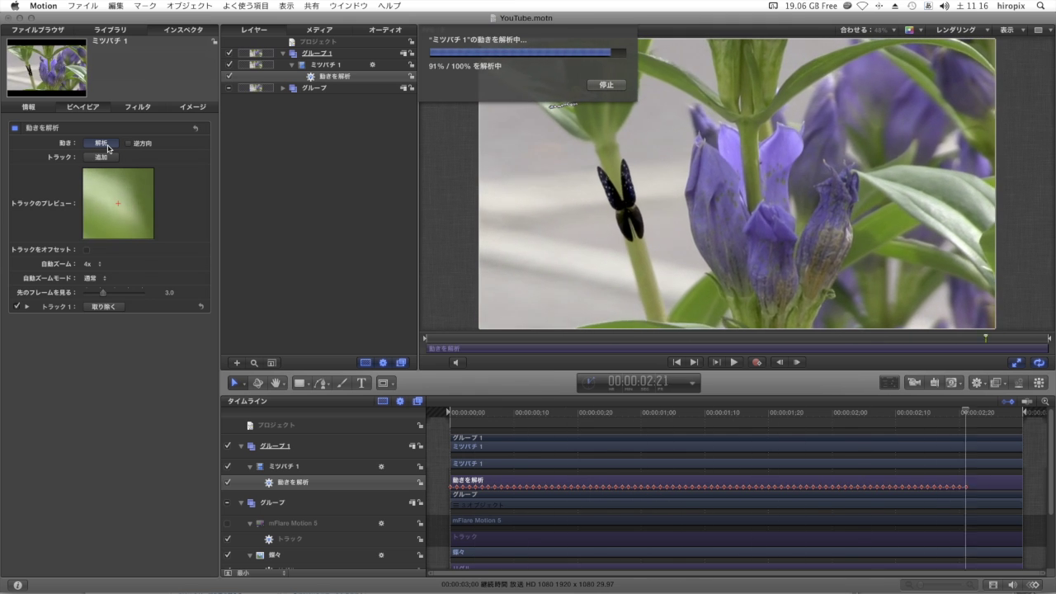
key("super+2")
left_click(42, 138)
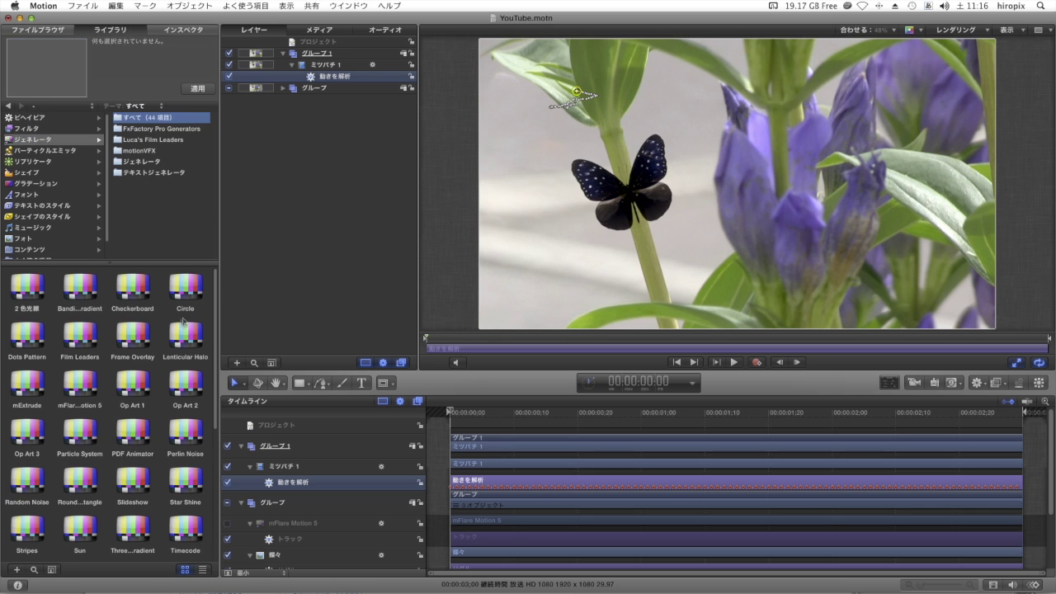
Apply the mFlare Motion 5 generator and set its blend mode to Screen.
scroll(82, 379, "down", 1)
left_click(84, 375)
left_click(206, 90)
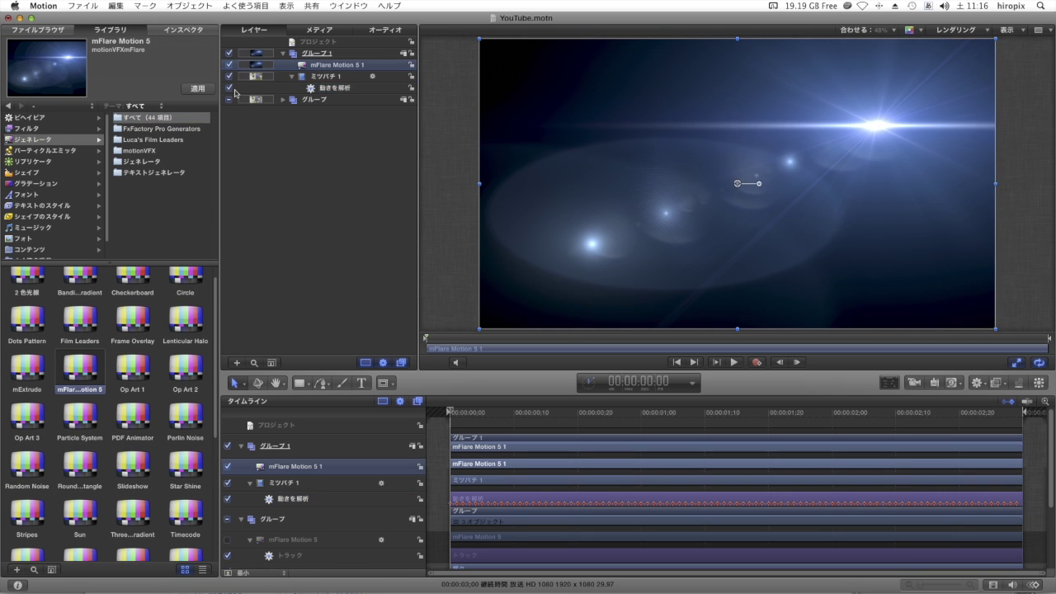
left_click(183, 29)
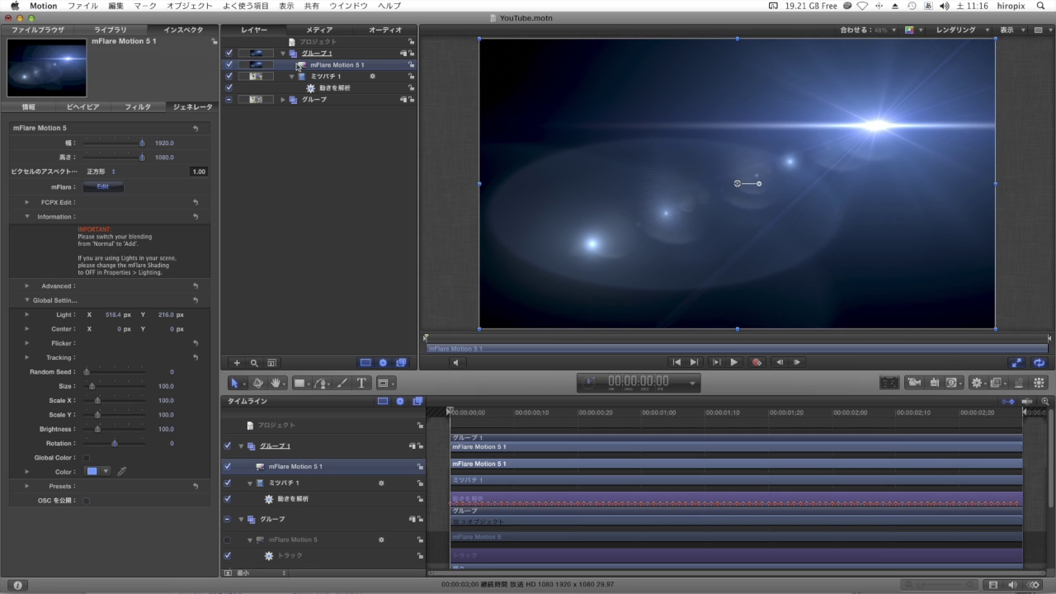
left_click(38, 108)
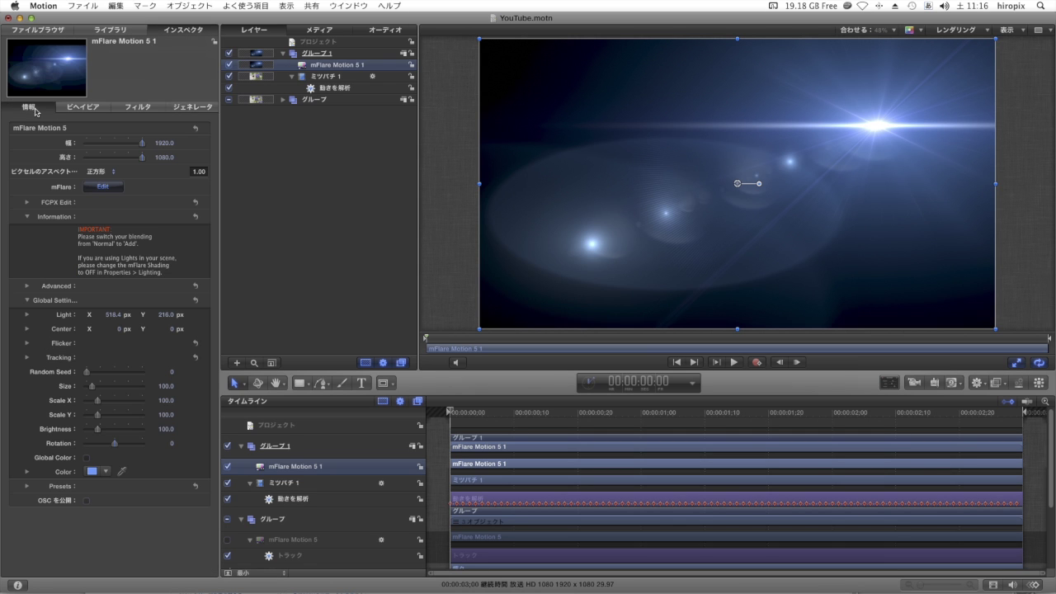
left_click(98, 392)
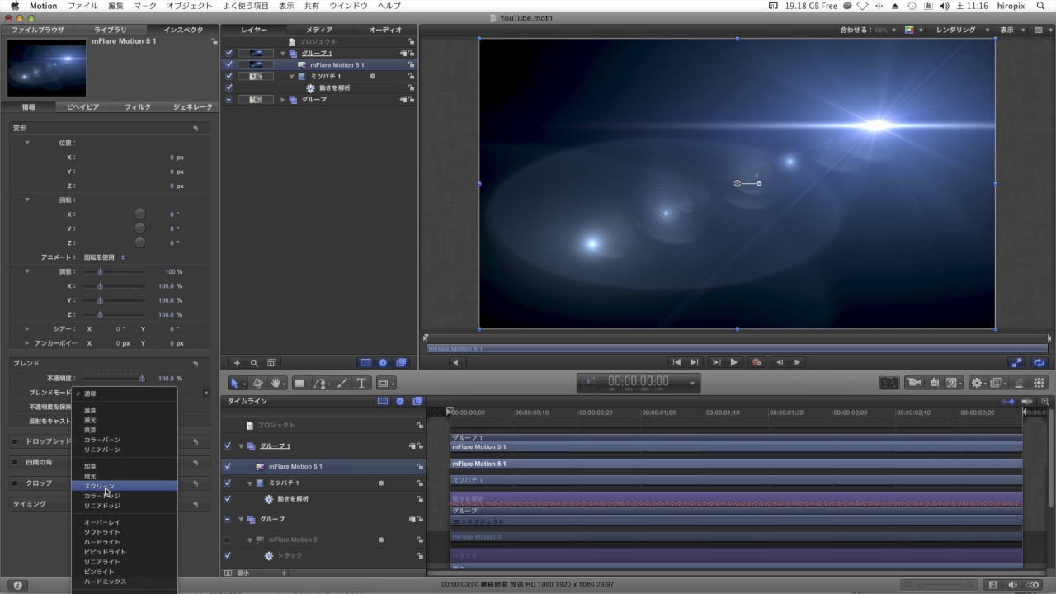
left_click(105, 486)
Change the flare's on-canvas controls and drag its light toward the upper-left near the stem.
right_click(554, 157)
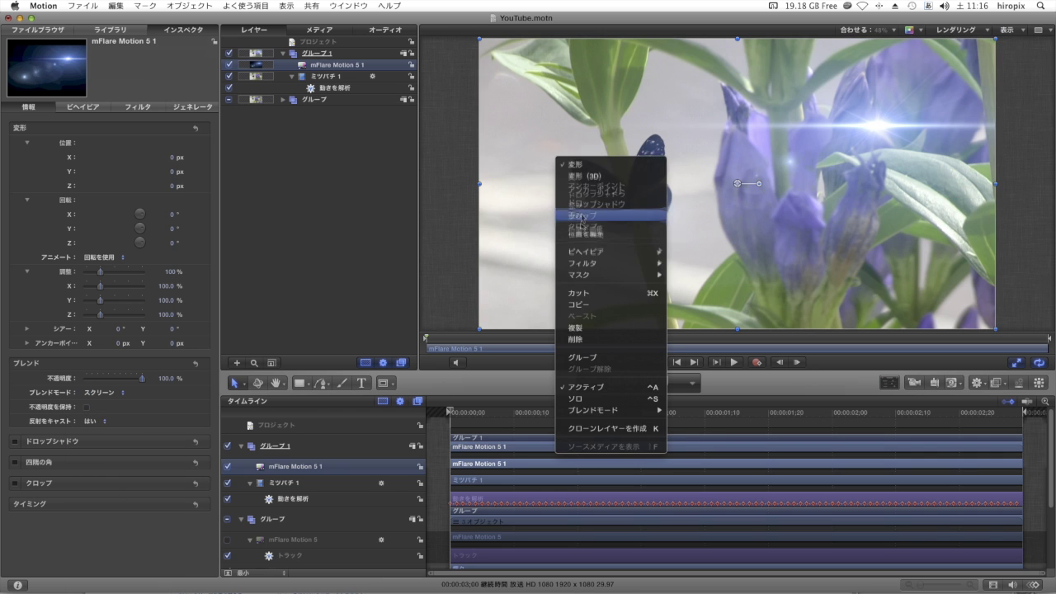
left_click(581, 231)
left_click_drag(710, 141, 521, 63)
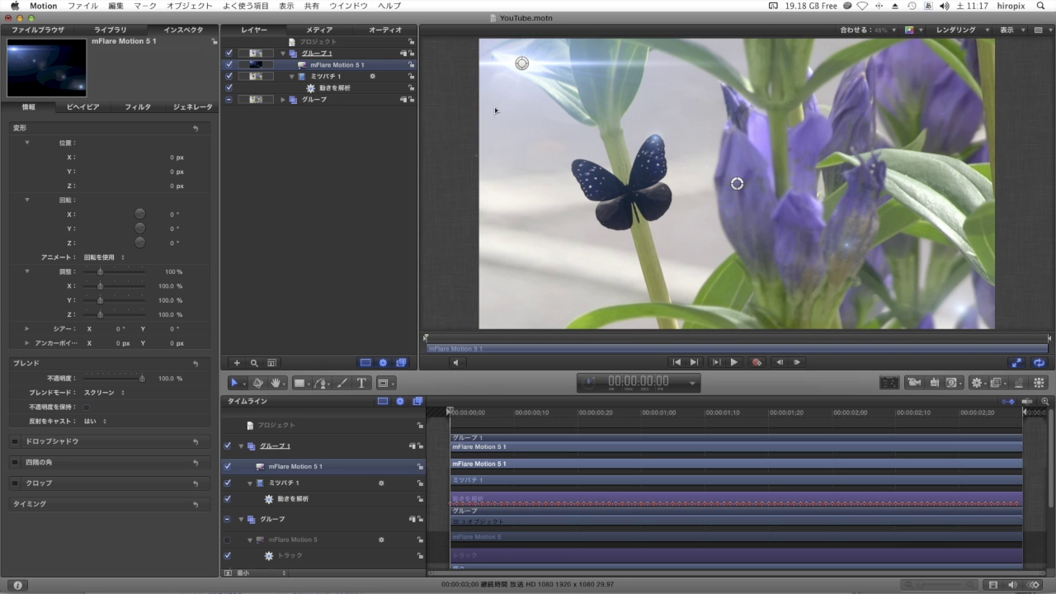
Add a Track parameter behavior to the new flare's Light parameter at -800.05, 447.49 px.
left_click(193, 107)
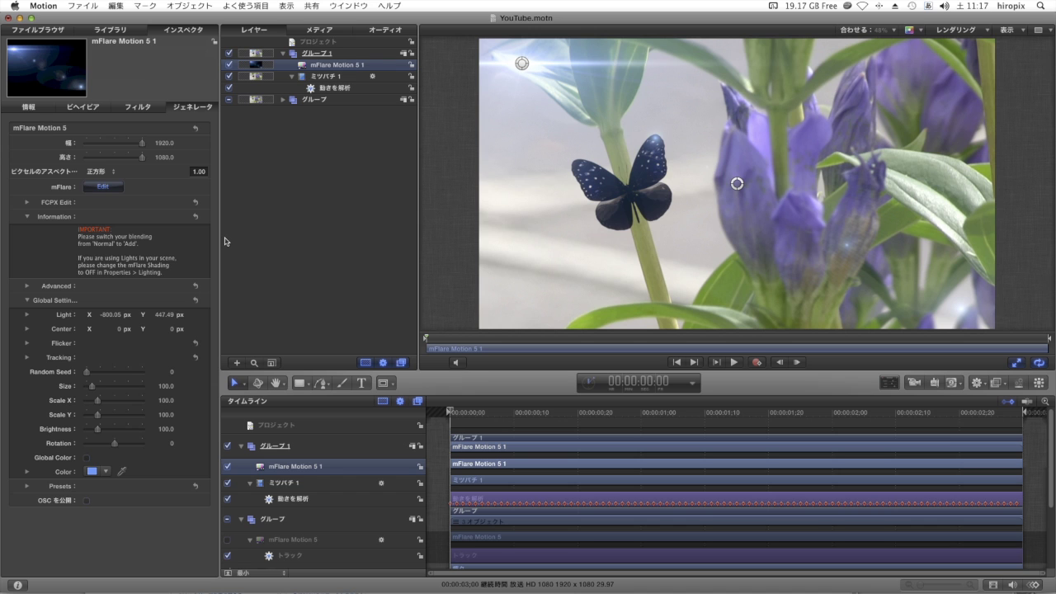
right_click(68, 319)
mouse_move(182, 371)
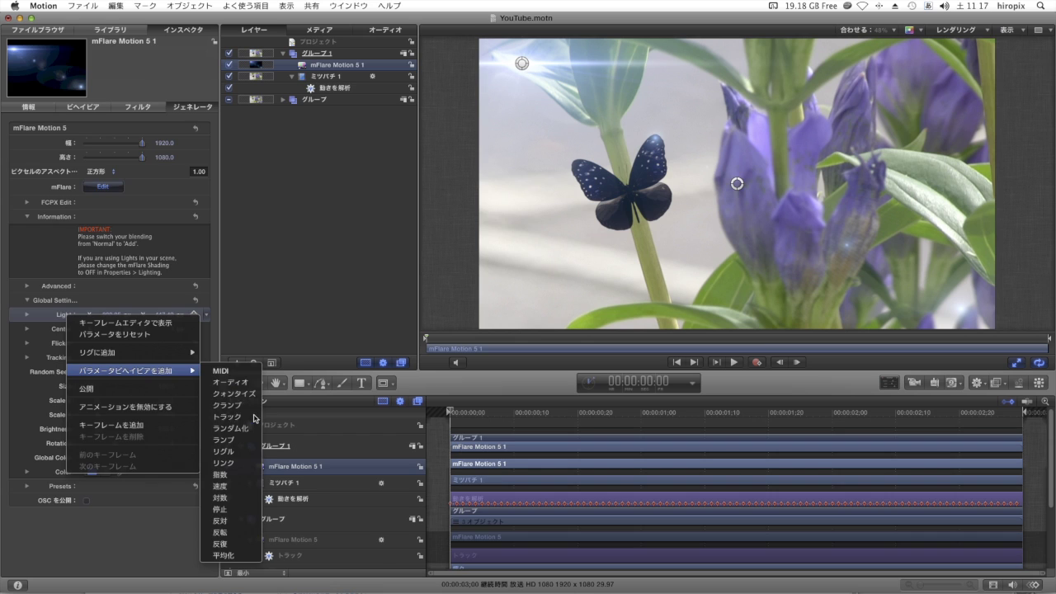
left_click(256, 418)
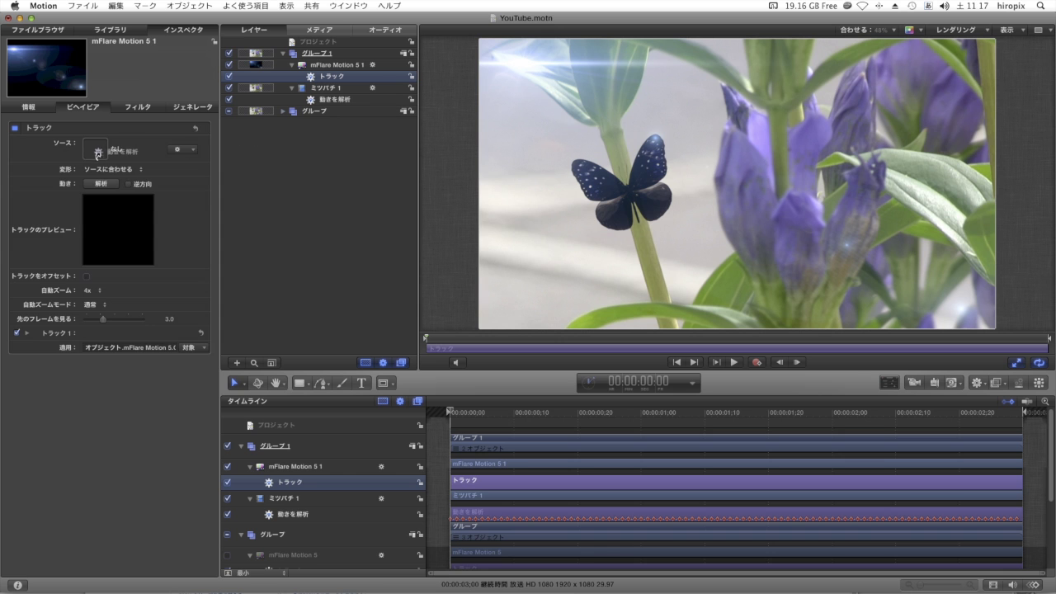
Set 動きを解析 as the new flare's Track source and play back the result.
left_click_drag(312, 102, 101, 154)
key("space")
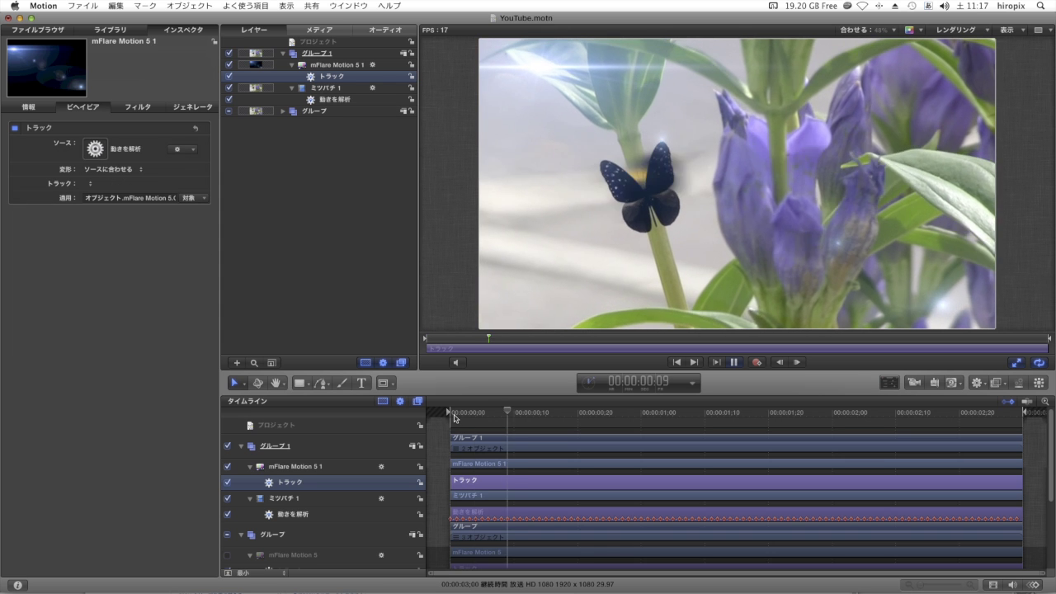